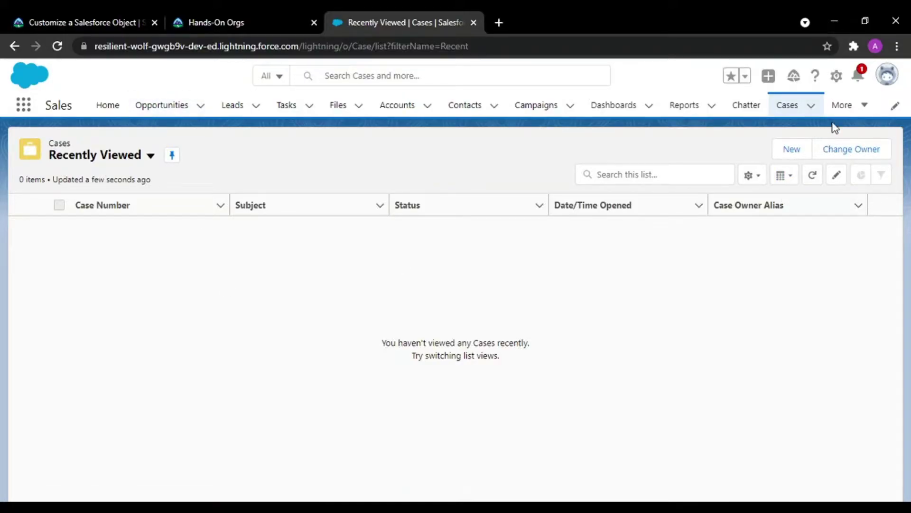
click(796, 114)
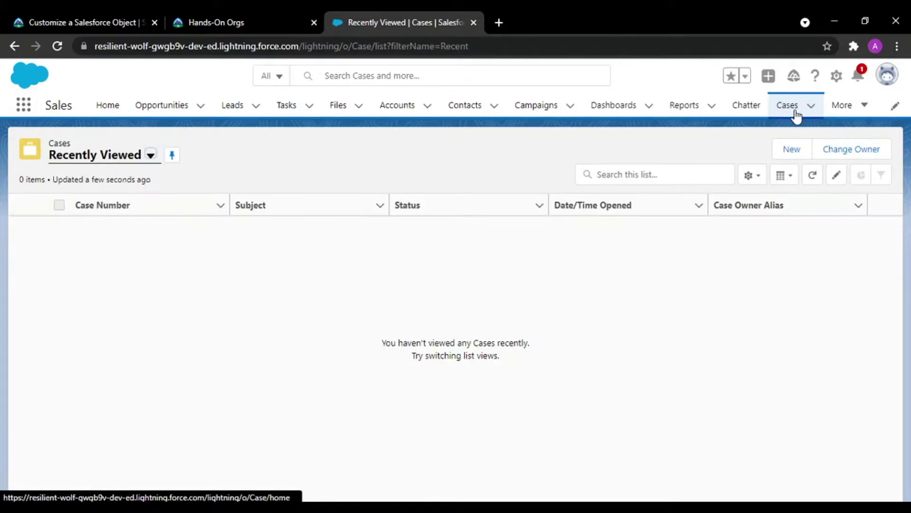
click(790, 150)
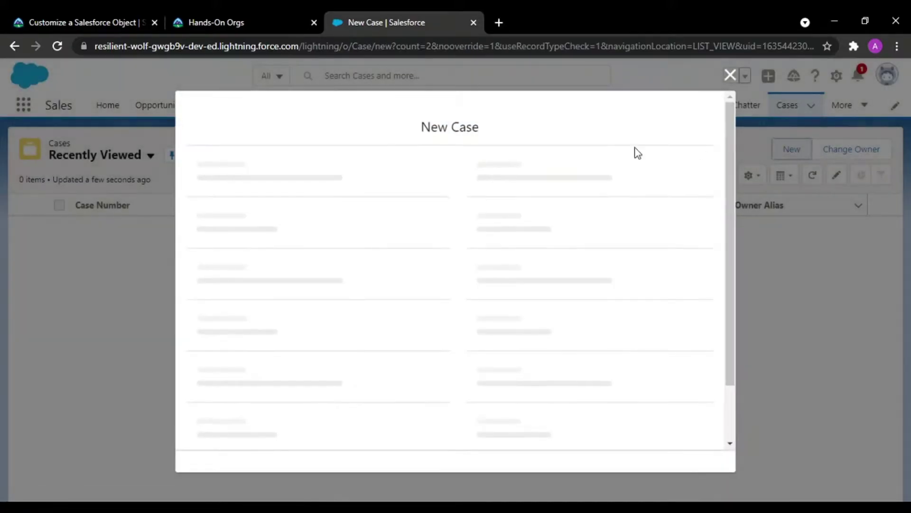
scroll(357, 219, down, 1)
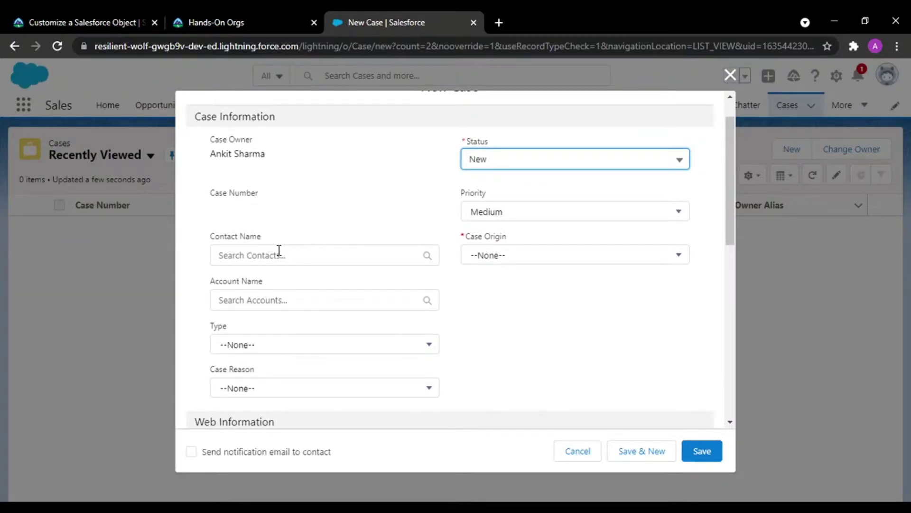
click(234, 296)
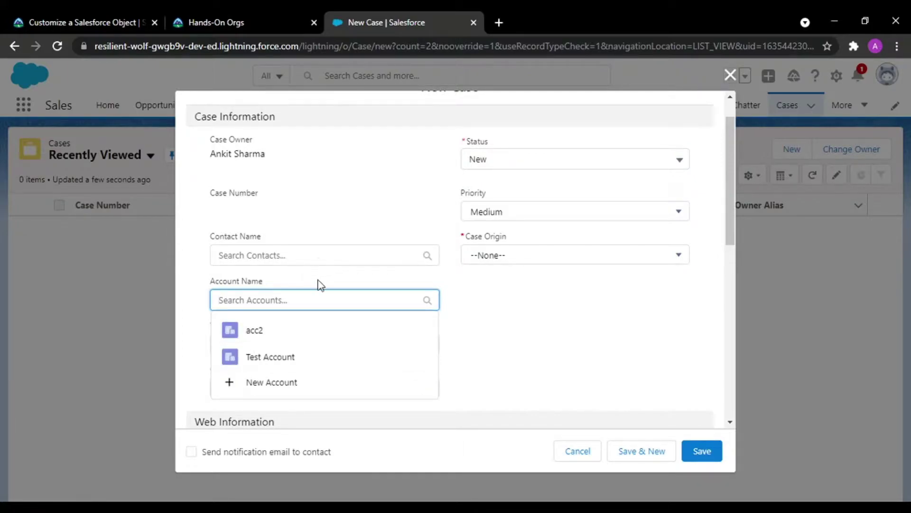
click(506, 309)
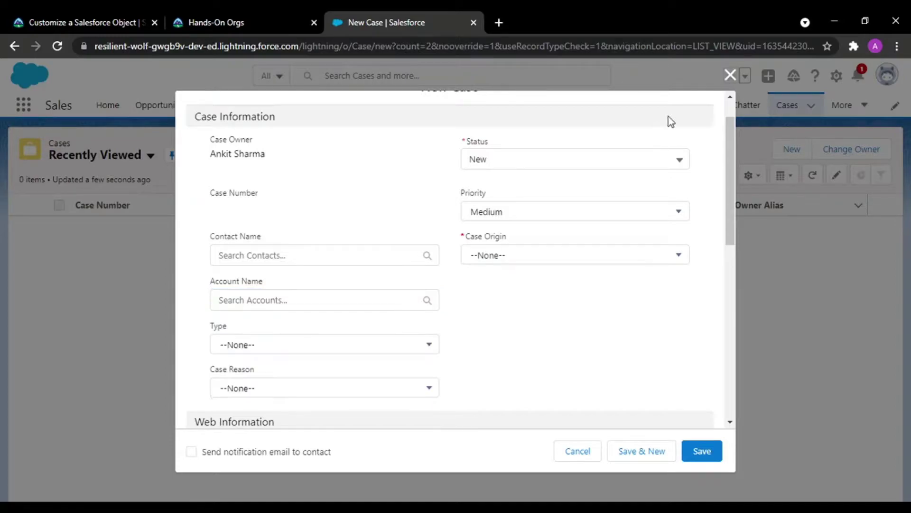
click(269, 295)
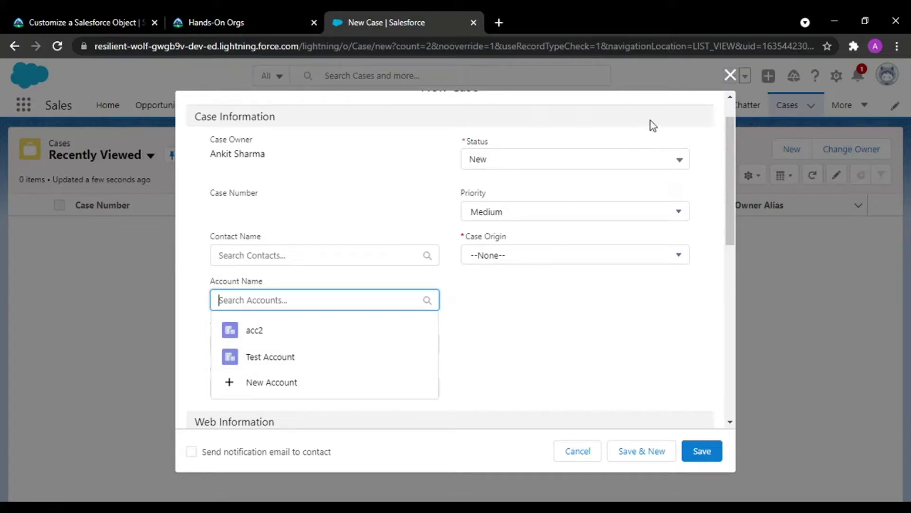
click(730, 75)
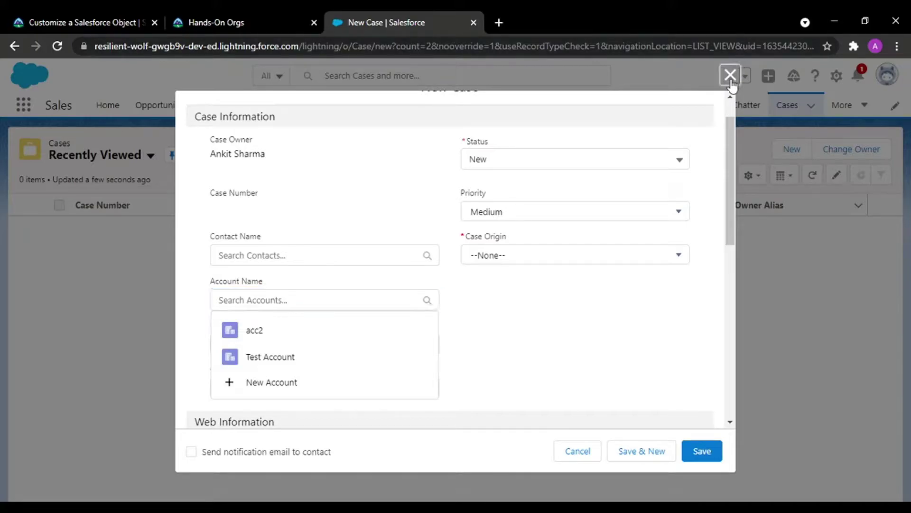
- Open a new account form from the Accounts list
click(406, 109)
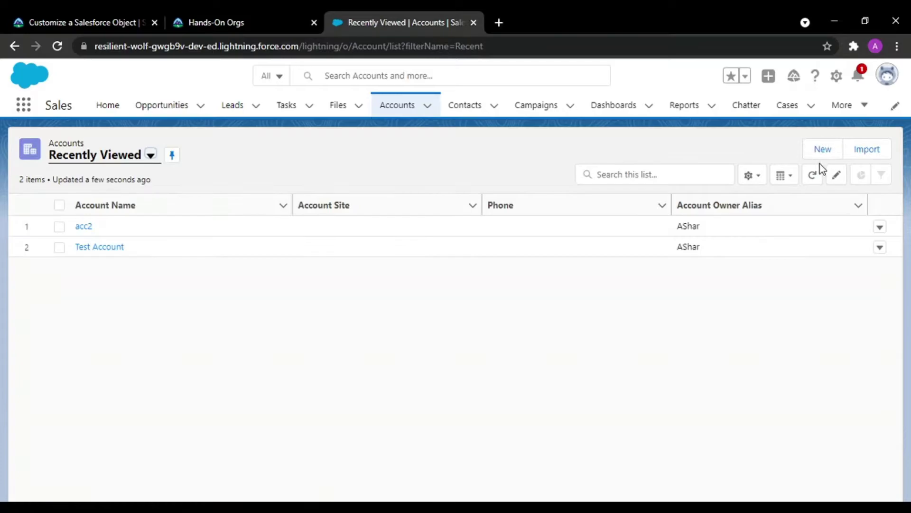
click(823, 149)
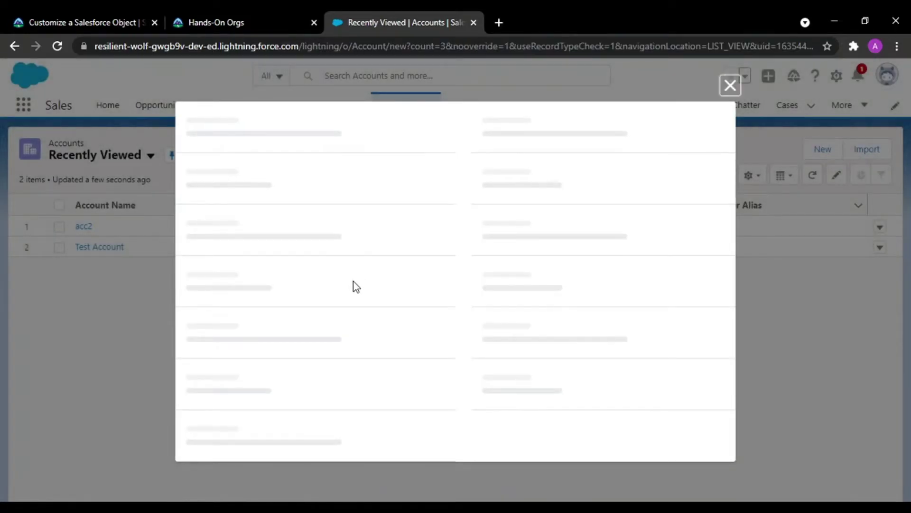
scroll(310, 400, down, 12)
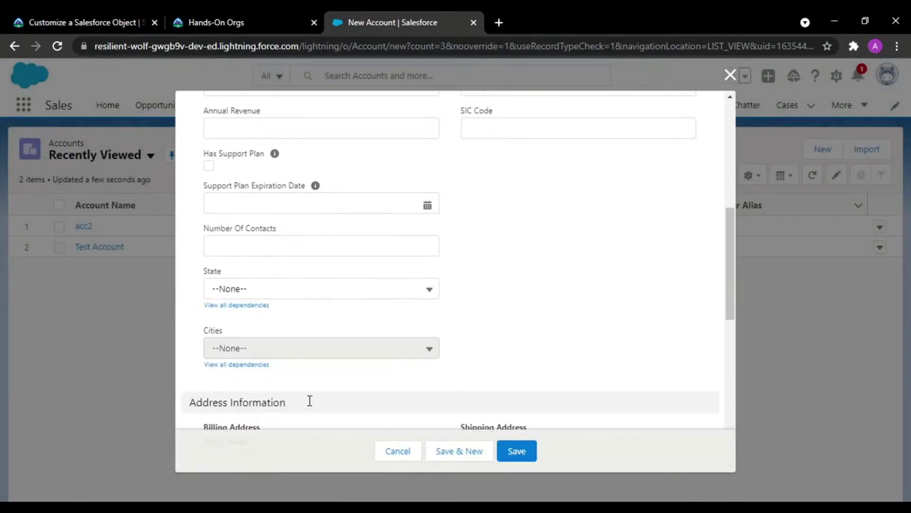
scroll(310, 401, down, 1)
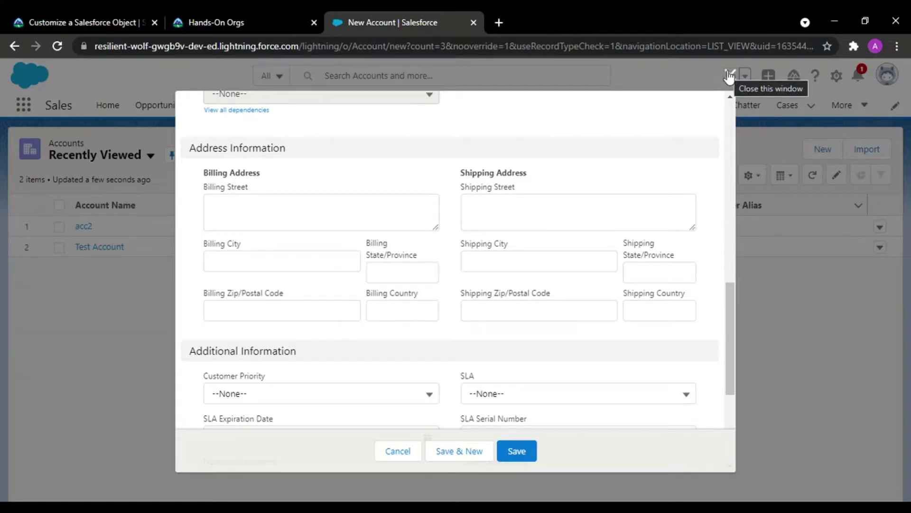
scroll(260, 254, up, 10)
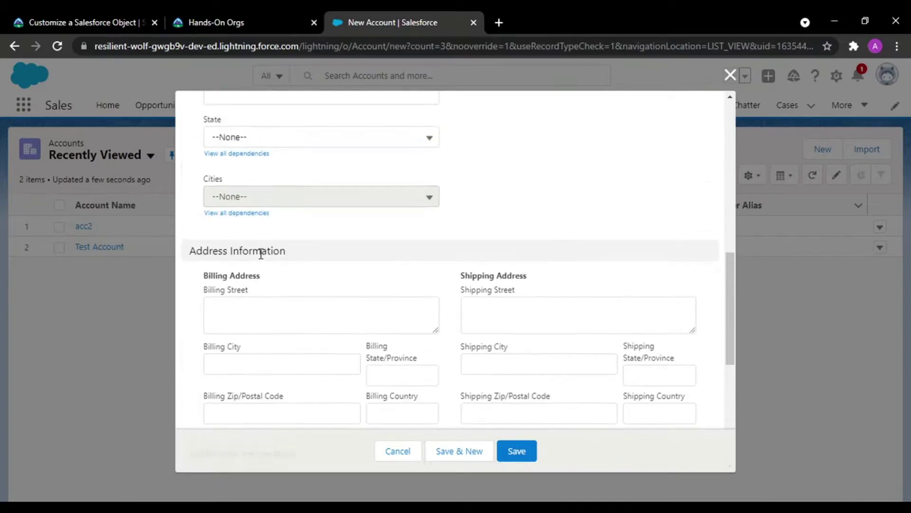
scroll(260, 254, down, 10)
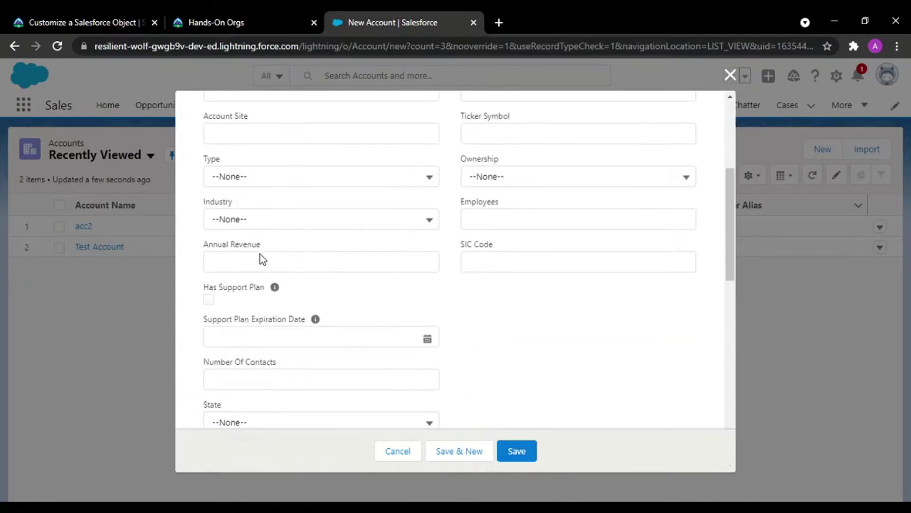
scroll(260, 254, up, 10)
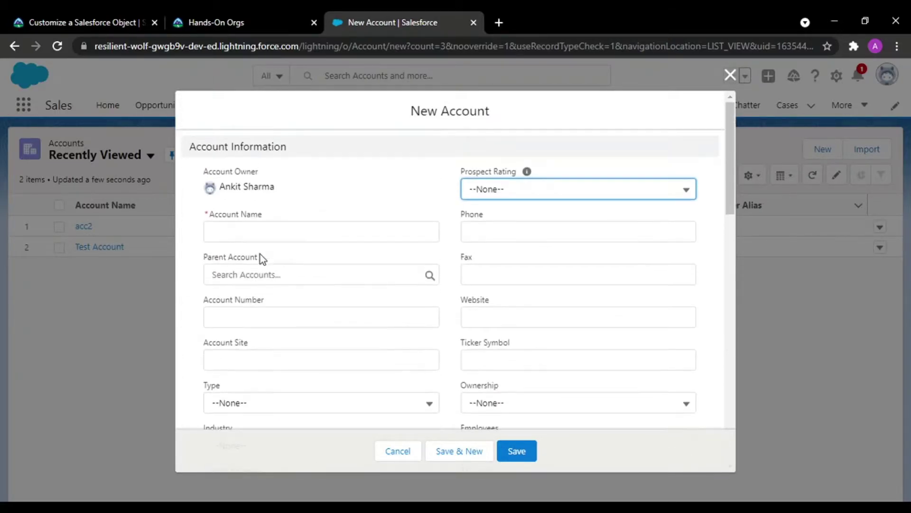
- Name the account 'Test Account 3' with billing city Chandigarh and save it
click(264, 230)
text(Test Account 3)
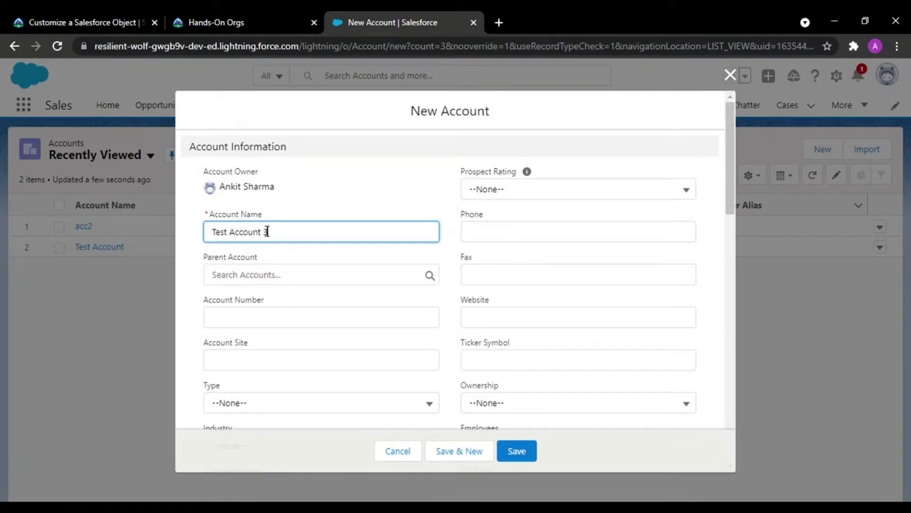
scroll(267, 231, down, 10)
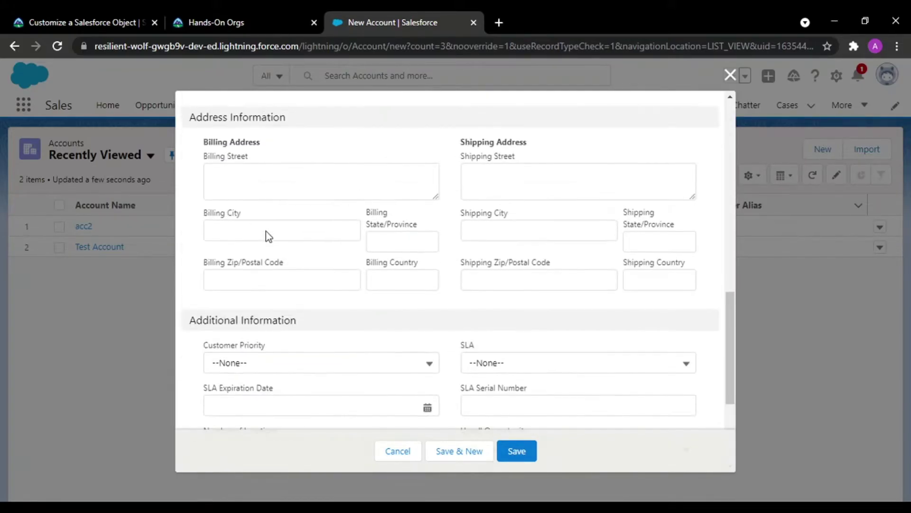
click(248, 223)
text(Chandigarh)
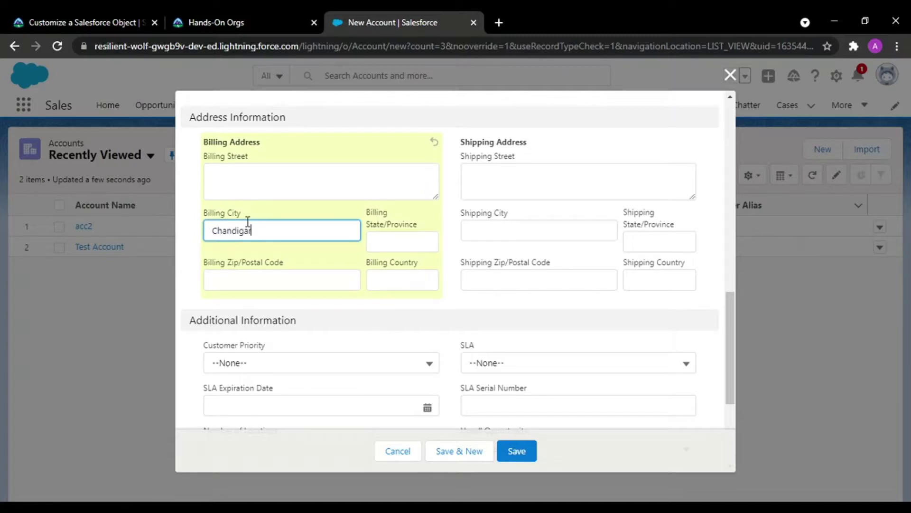
click(528, 454)
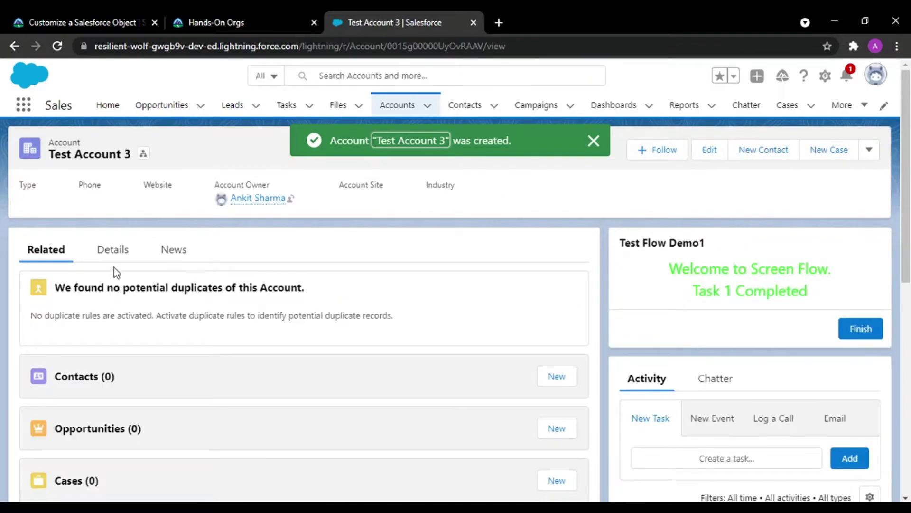
- Review the new account's Details tab to confirm the Chandigarh billing address
click(123, 251)
scroll(238, 282, down, 15)
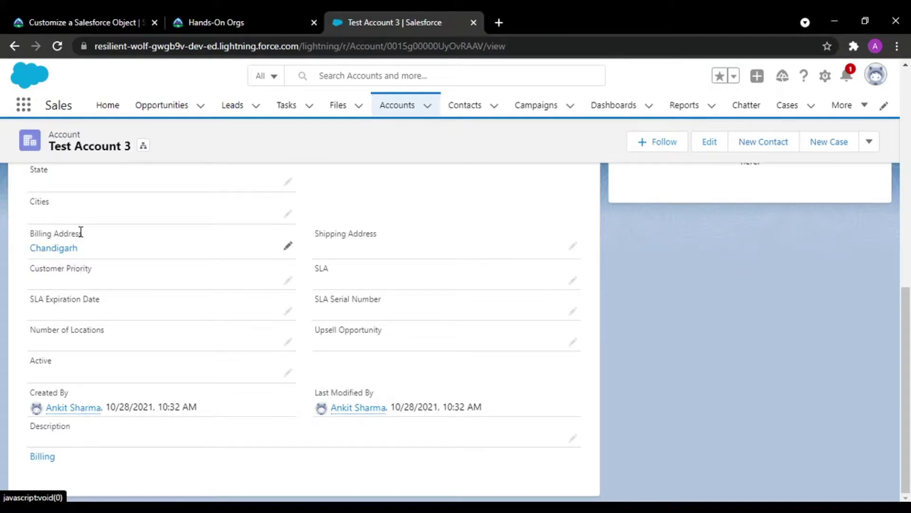
drag(82, 233, 14, 229)
scroll(261, 239, up, 1)
scroll(261, 239, up, 1)
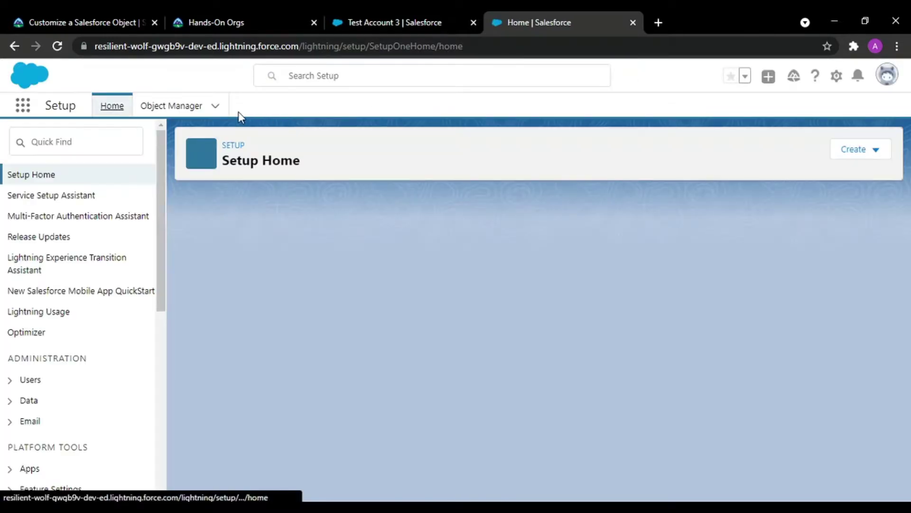
- Open the Case object's Fields & Relationships in Object Manager
click(162, 106)
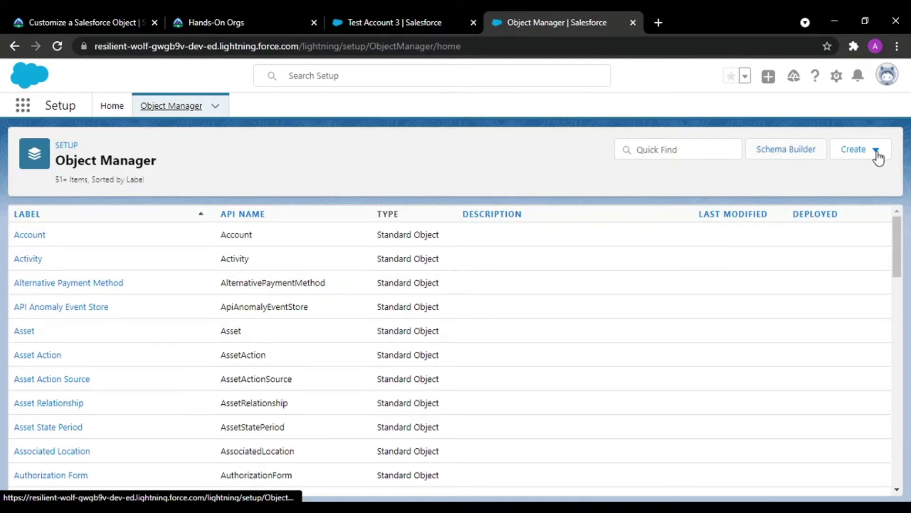
click(702, 150)
text(c)
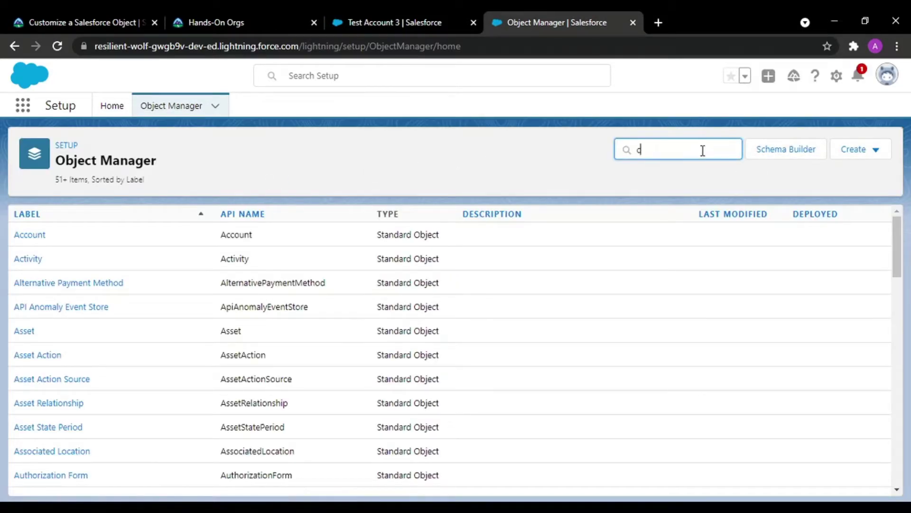
text(ase)
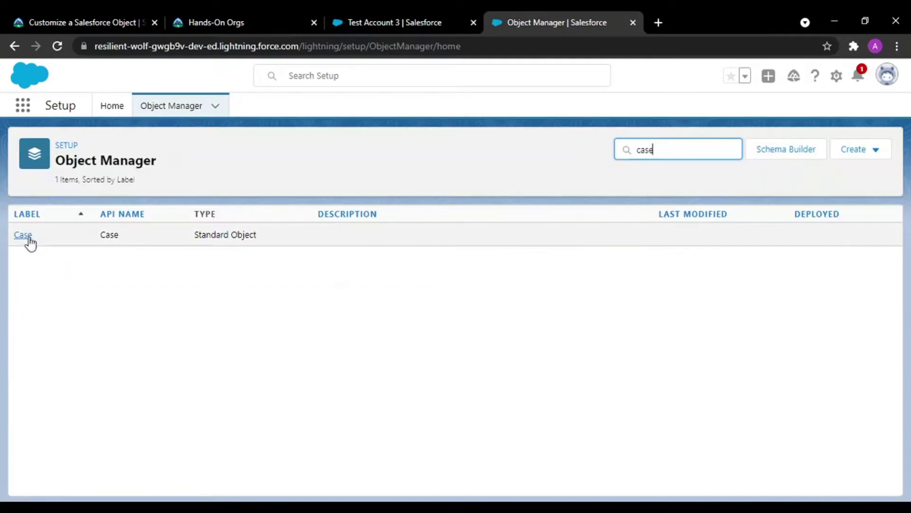
click(24, 235)
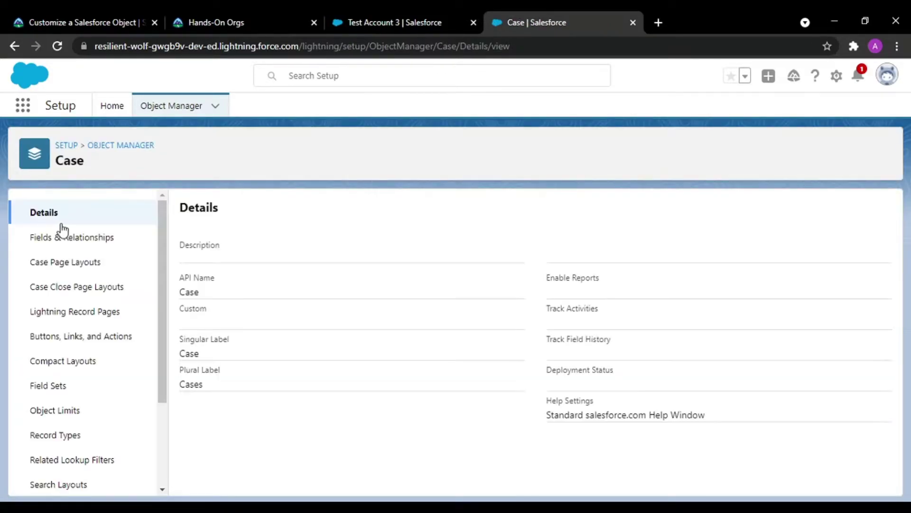
click(66, 240)
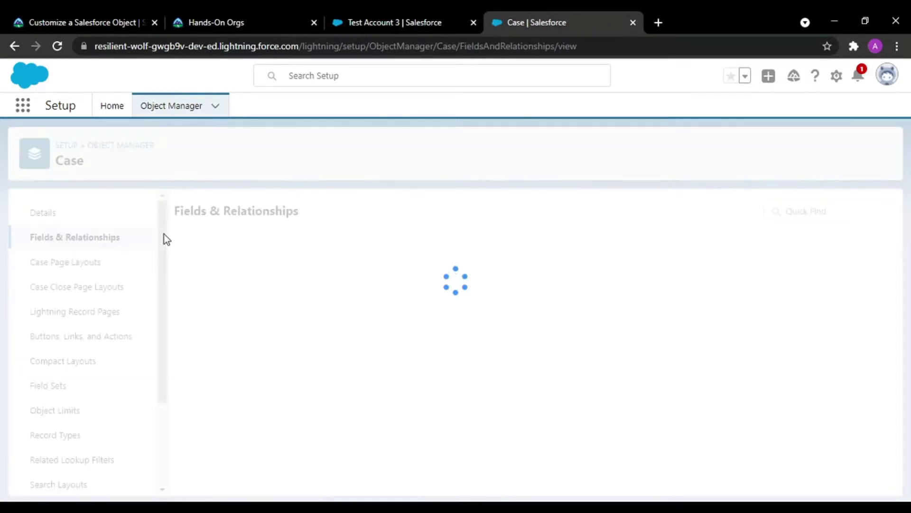
- Start a new Lookup Relationship field on Case related to Account
click(607, 210)
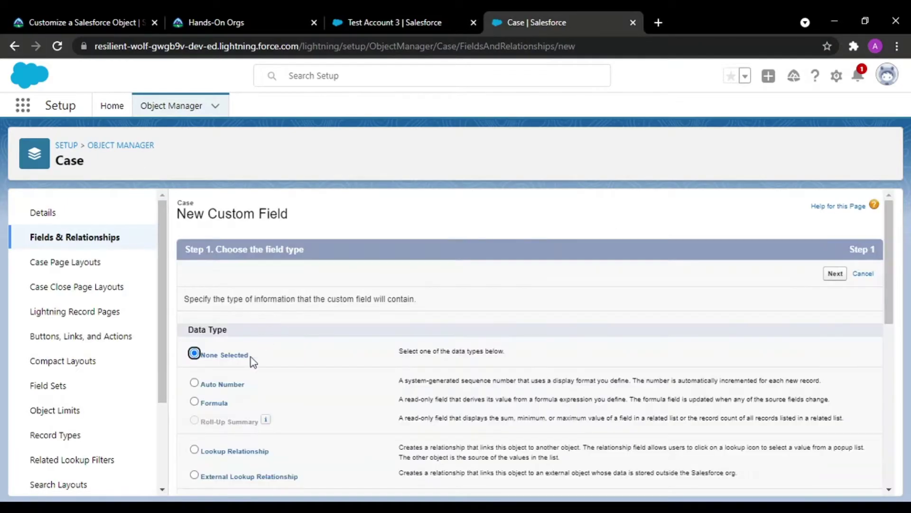
click(195, 450)
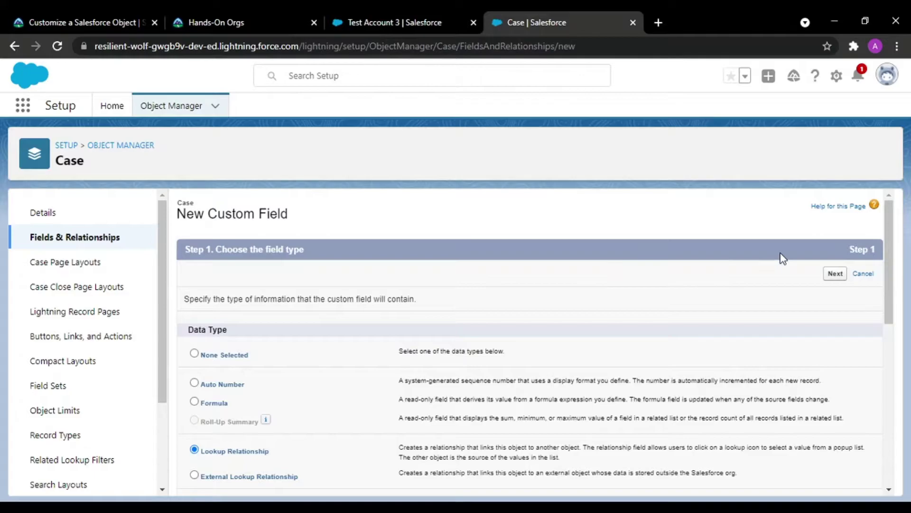
click(835, 273)
click(496, 325)
click(346, 112)
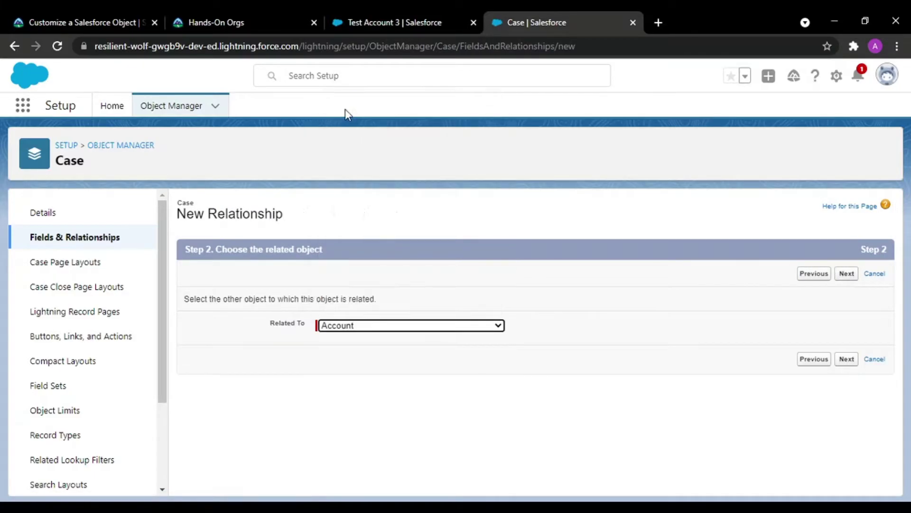
click(849, 276)
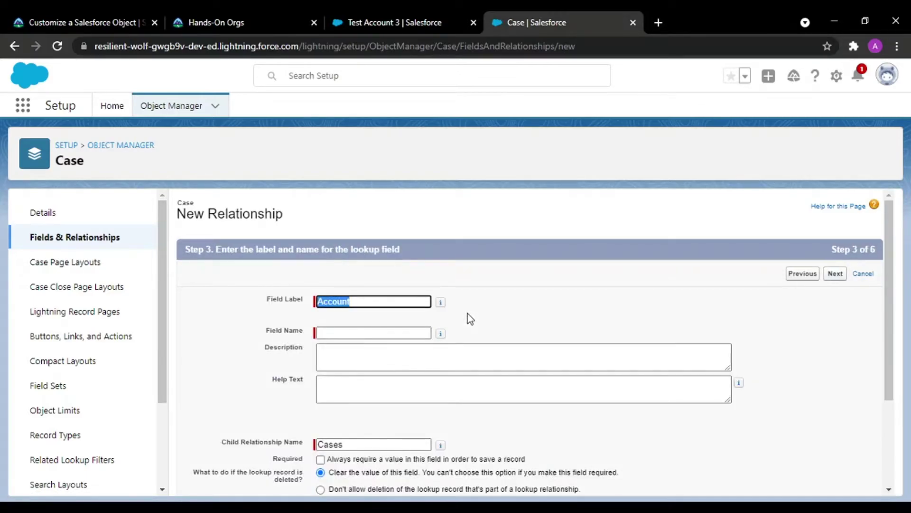
- Label the field 'Test Lookup Filtter', keep default visibility and layouts, and save it
text(Test Lookup Fi)
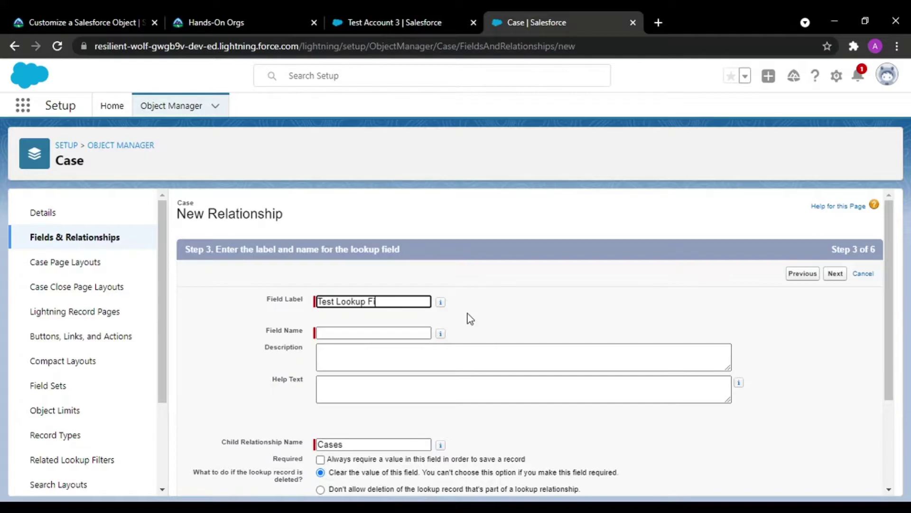
text(ltter)
key(Tab)
scroll(650, 304, down, 3)
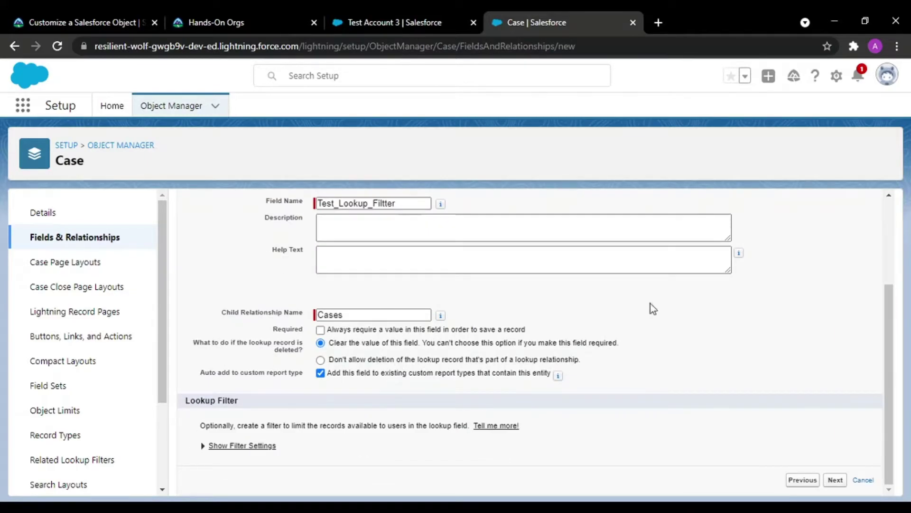
click(835, 480)
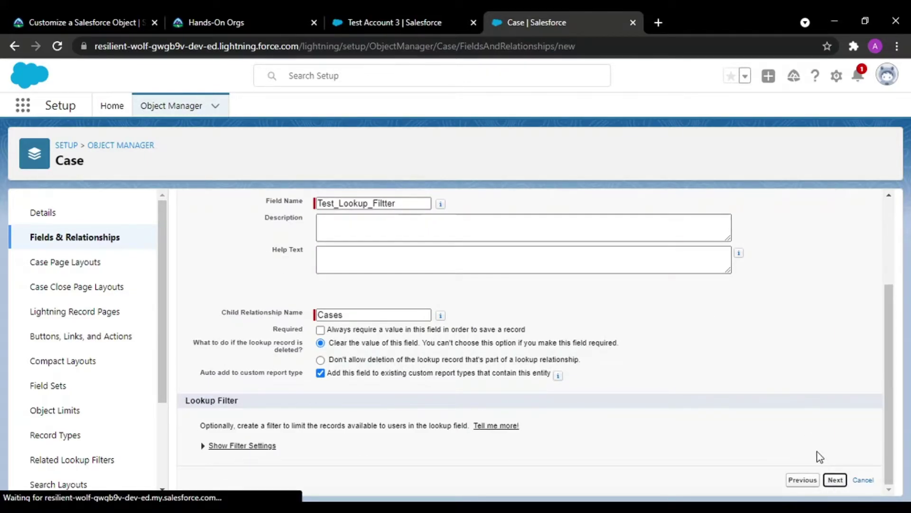
click(835, 273)
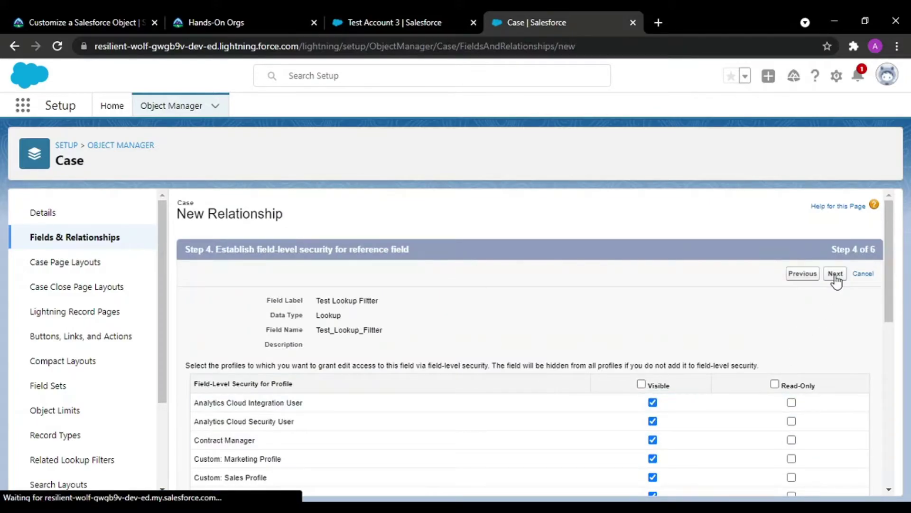
click(834, 273)
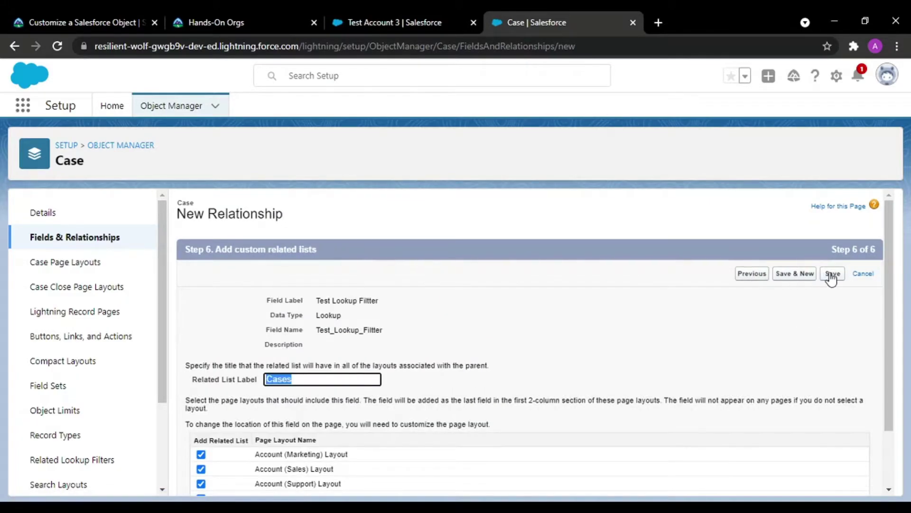
click(833, 273)
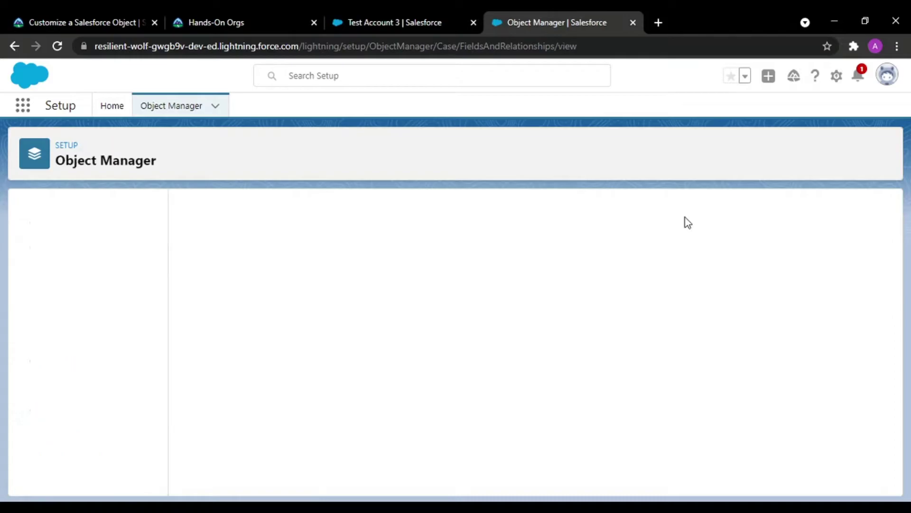
- Go to the Cases list and reload it
click(396, 14)
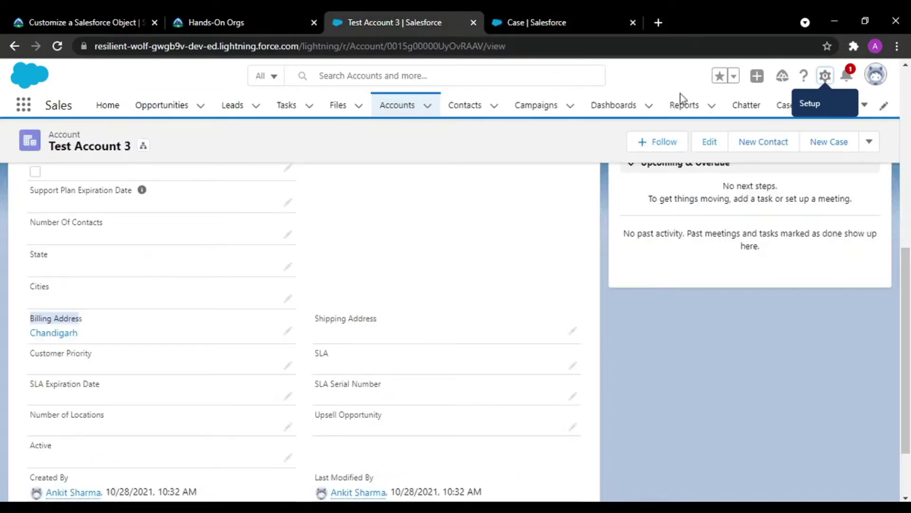
click(785, 105)
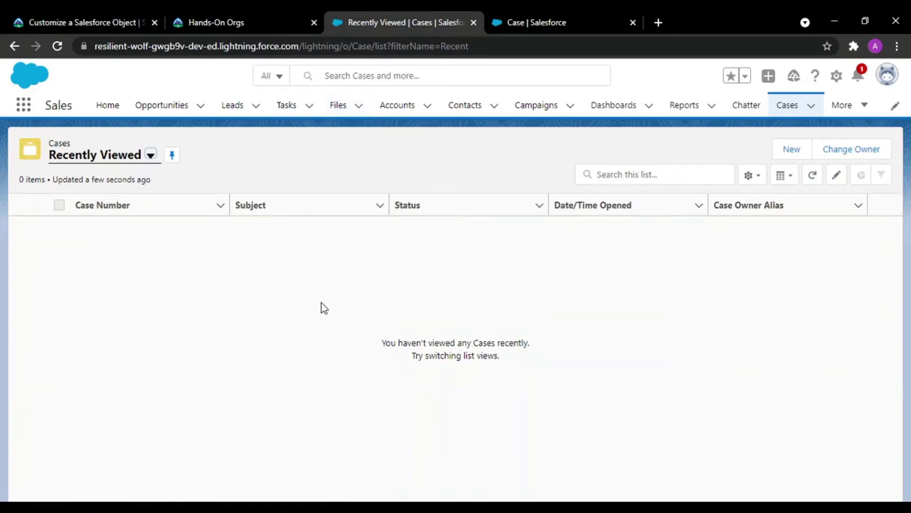
click(63, 45)
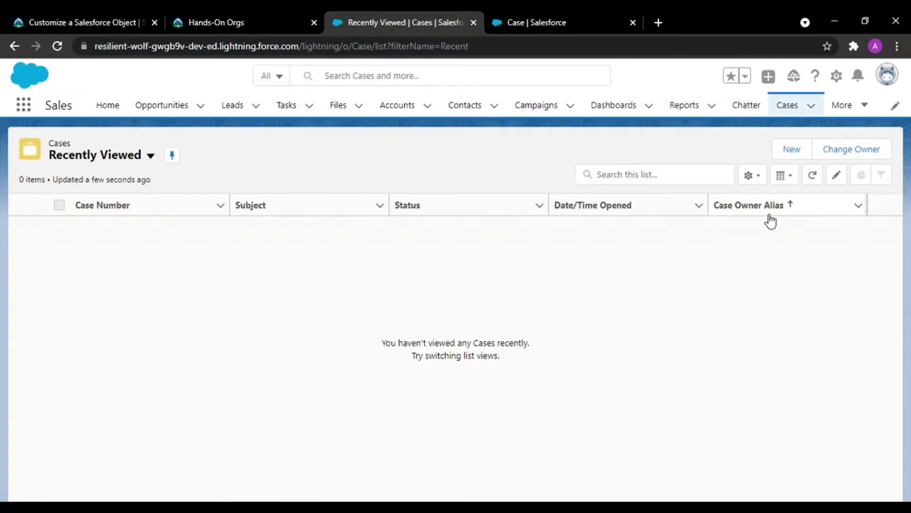
- In a New Case form, list the lookup's accounts (Test Account 3, acc2, Test Account), then close unsaved
click(788, 151)
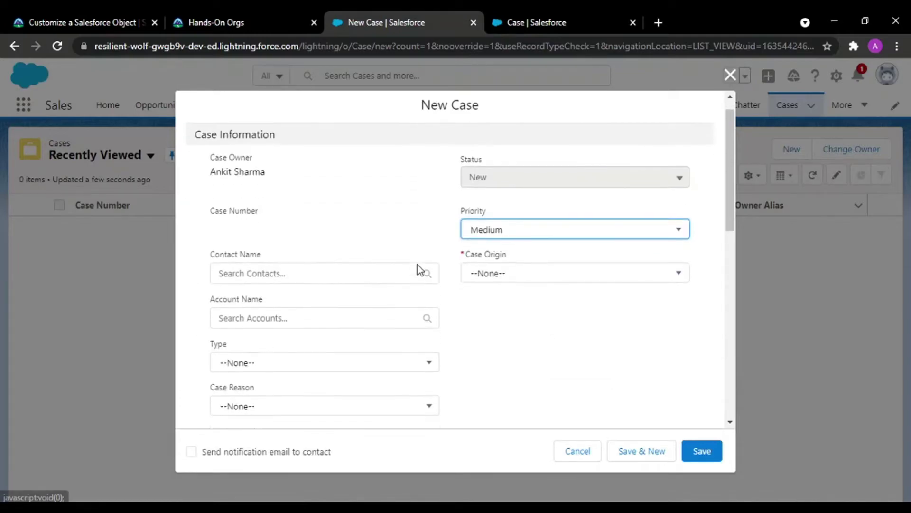
scroll(418, 266, down, 3)
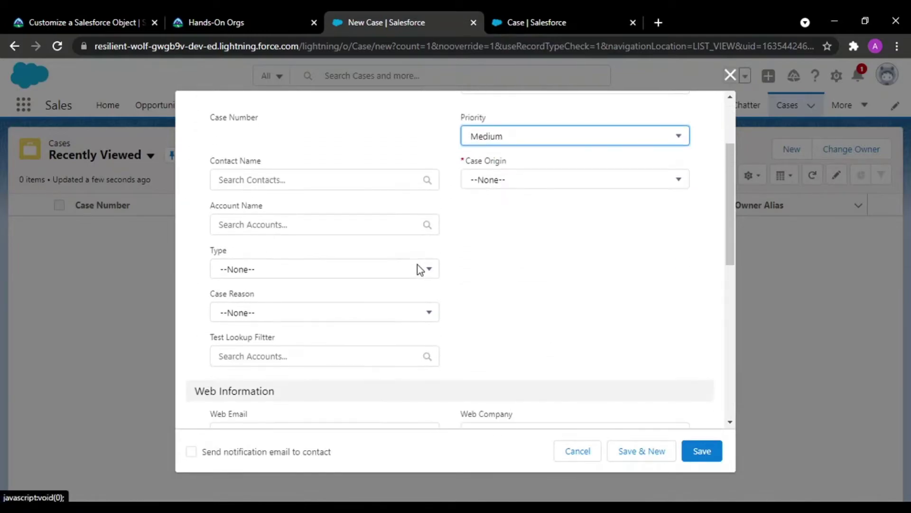
click(291, 342)
scroll(291, 341, down, 2)
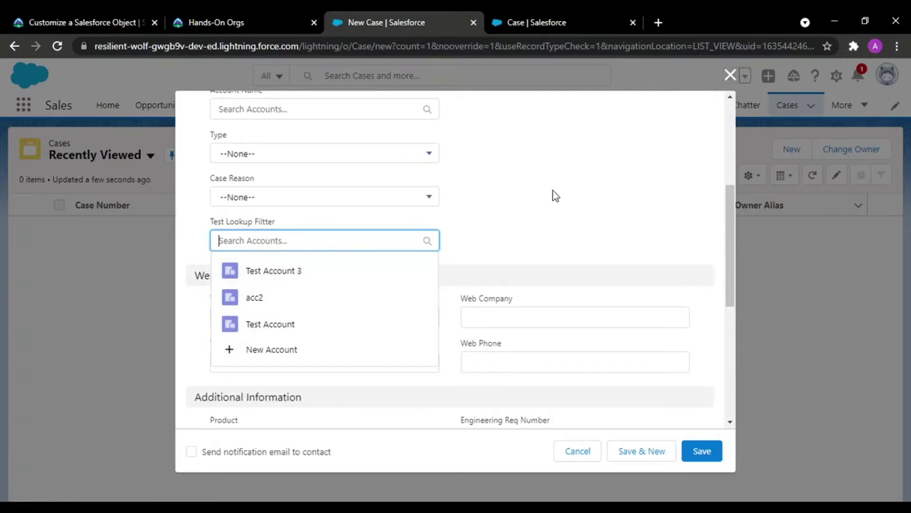
click(730, 75)
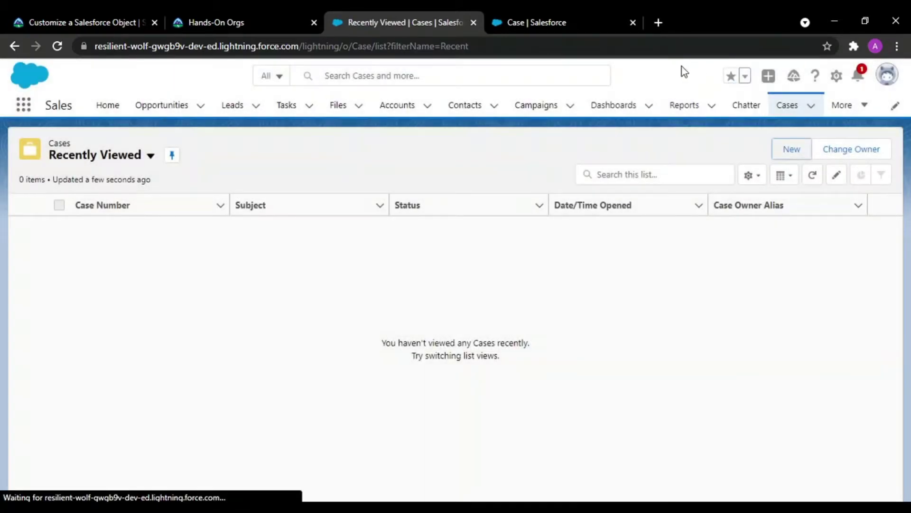
- Find the Test Lookup Filtter field on Case with Quick Find 'te' and open its edit page
click(558, 26)
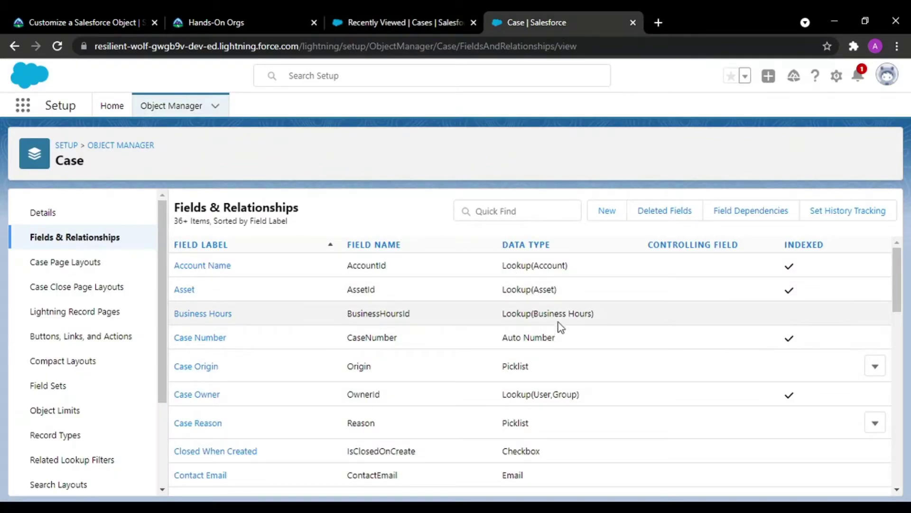
click(546, 219)
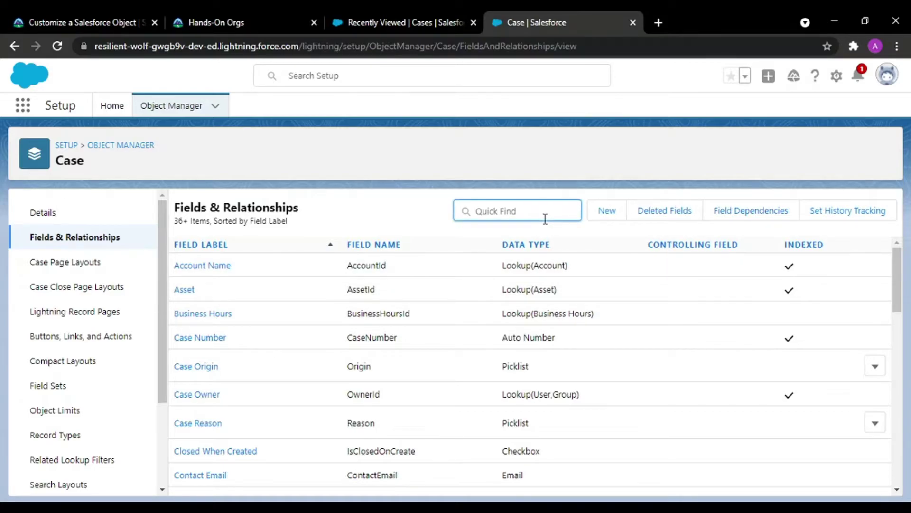
text(test)
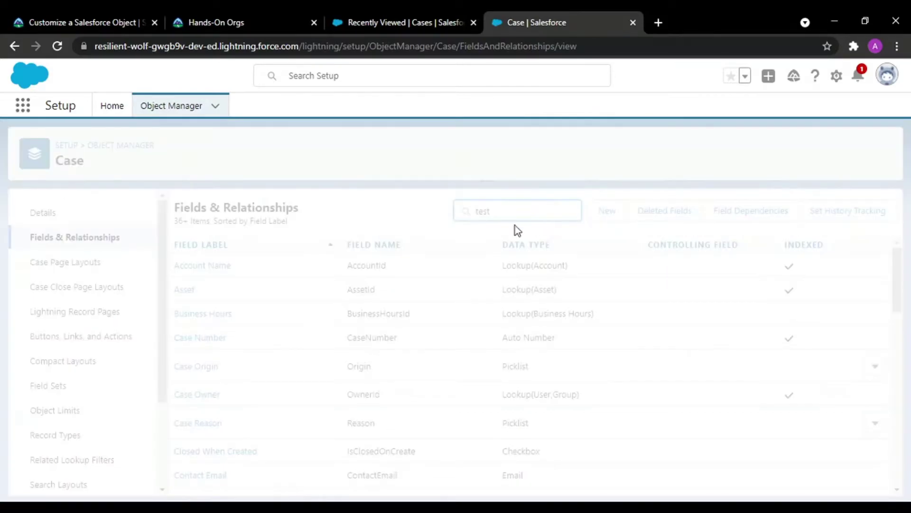
click(227, 284)
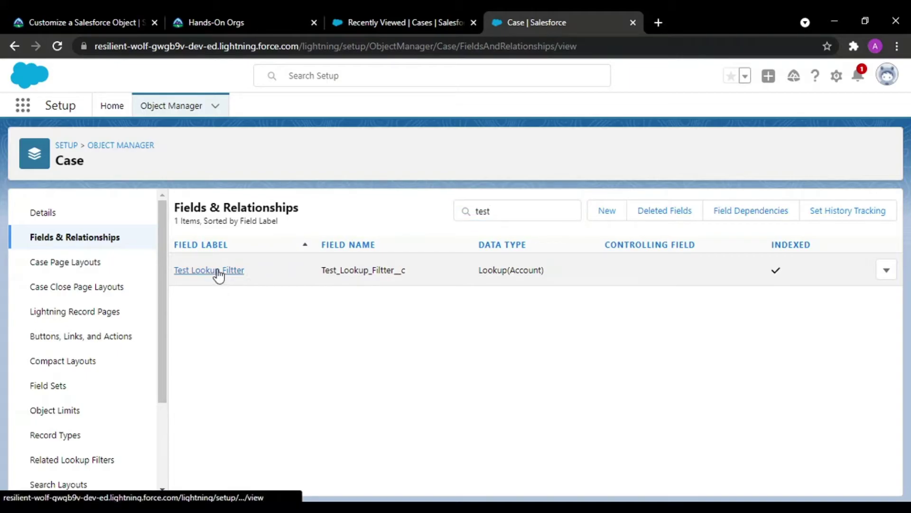
click(218, 270)
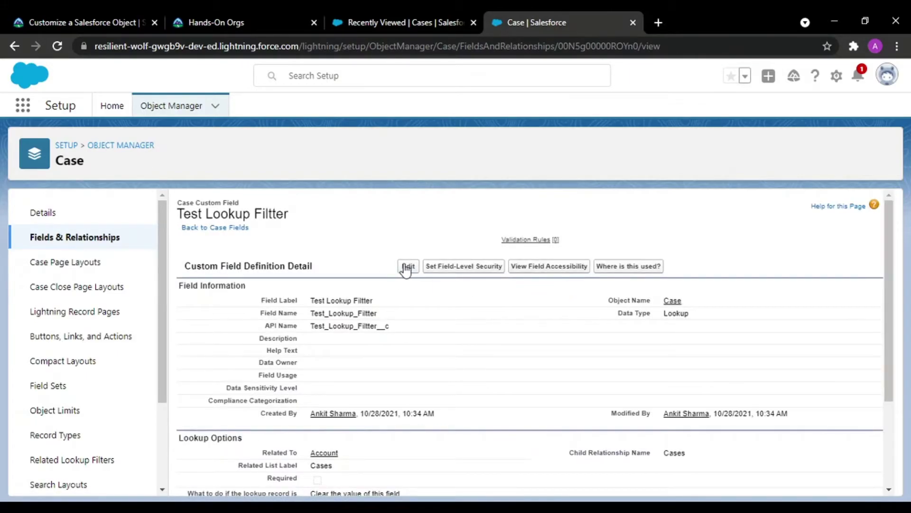
click(406, 265)
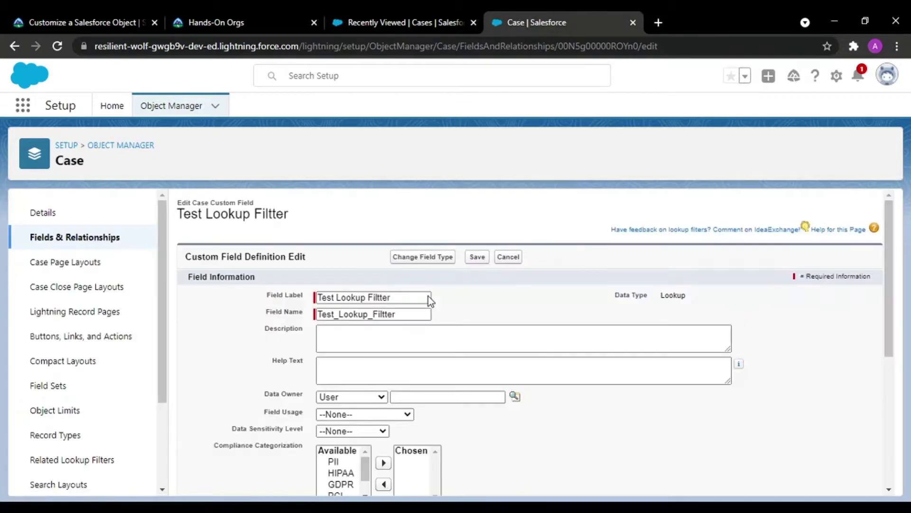
scroll(413, 325, down, 5)
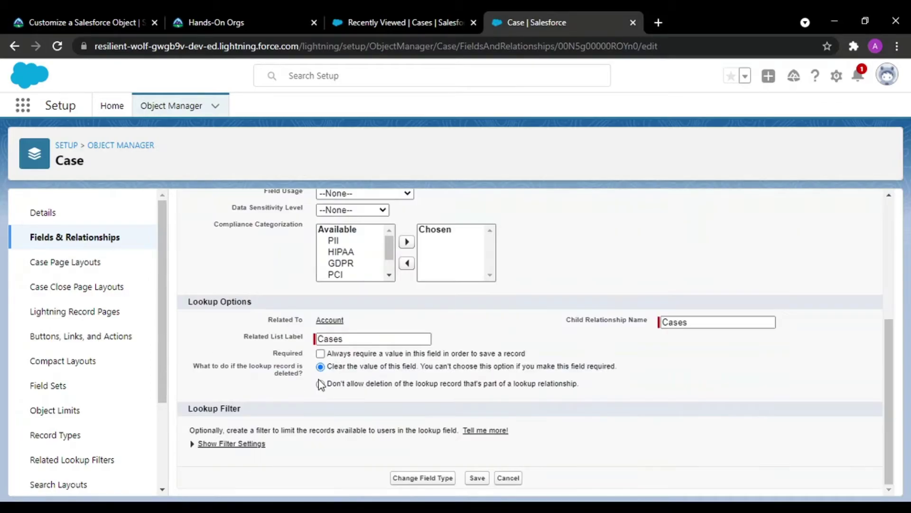
- Show the filter settings and set the criterion field to Test Lookup Filtter: Billing Address
click(214, 446)
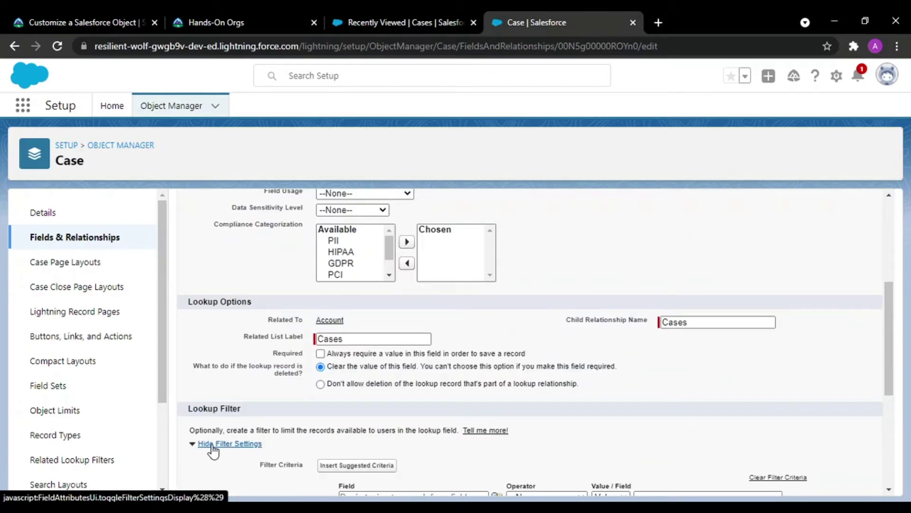
scroll(434, 408, down, 1)
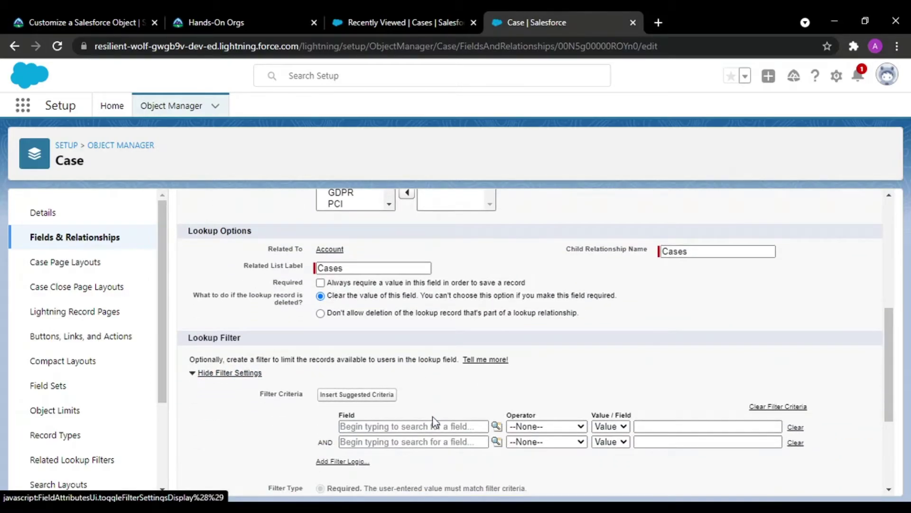
click(431, 426)
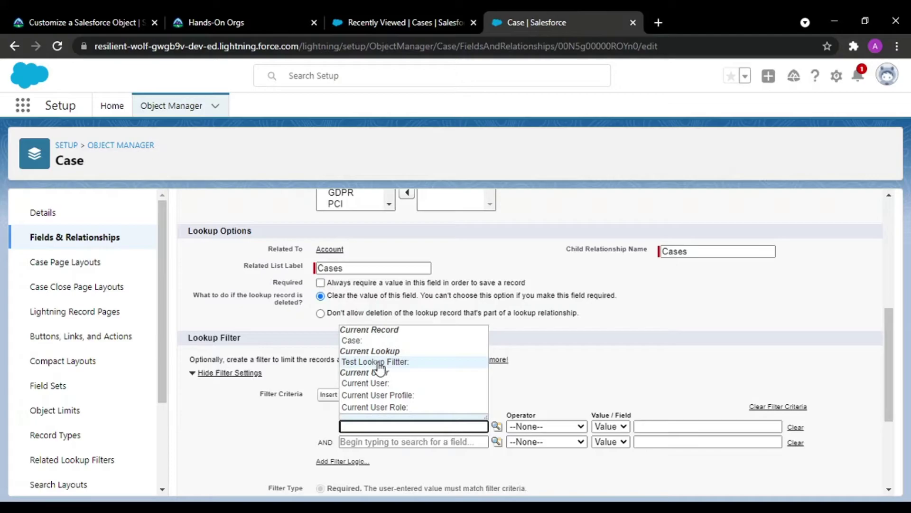
scroll(379, 369, down, 1)
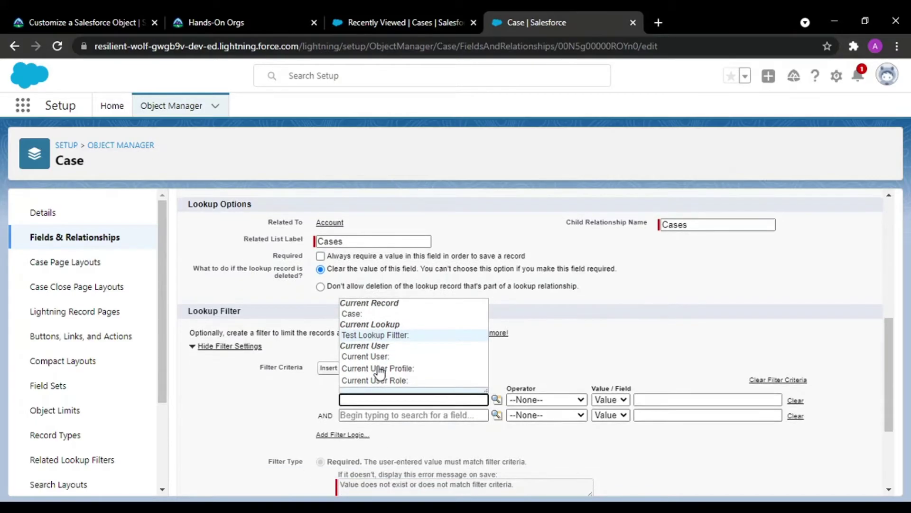
click(380, 335)
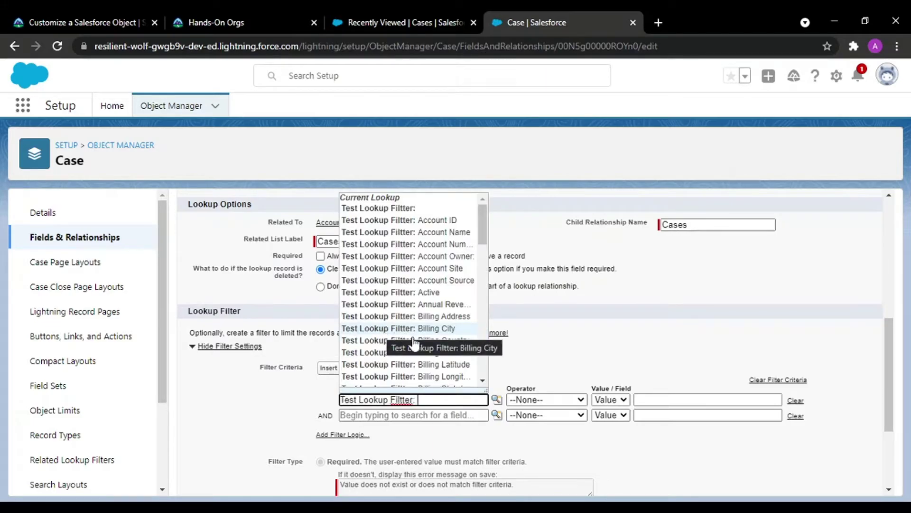
scroll(417, 349, up, 1)
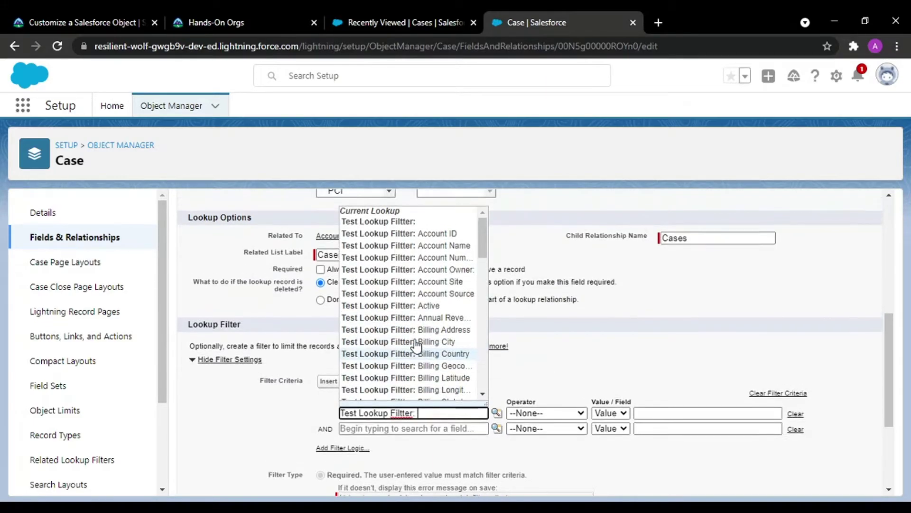
click(441, 330)
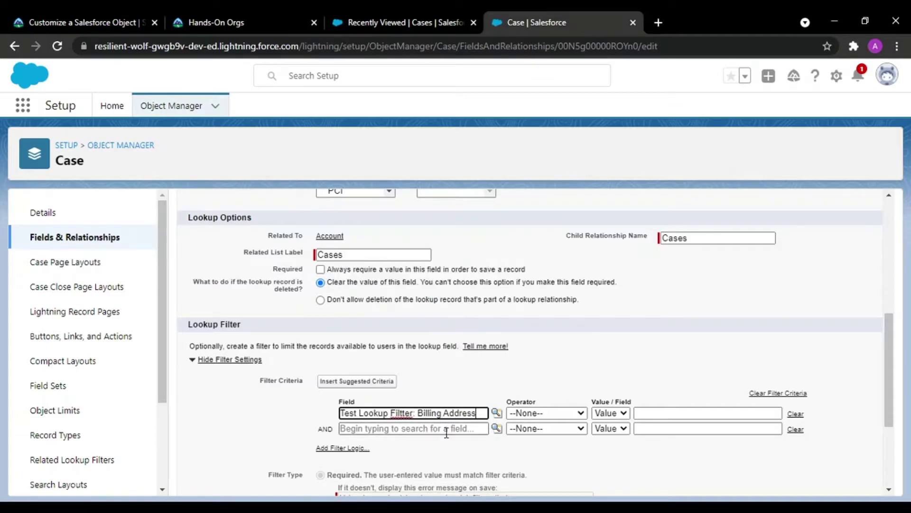
- Set the operator to within and bring up the Insert Field list of account fields
click(539, 412)
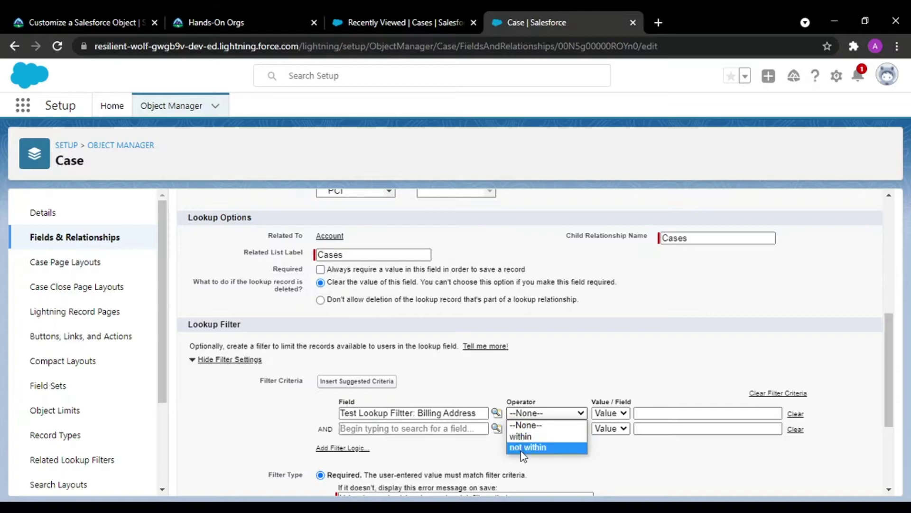
click(529, 435)
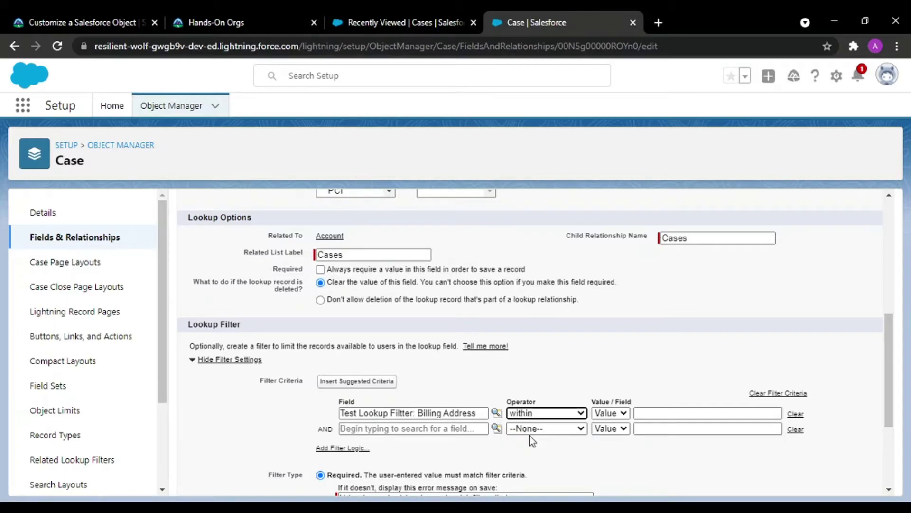
click(476, 414)
click(496, 412)
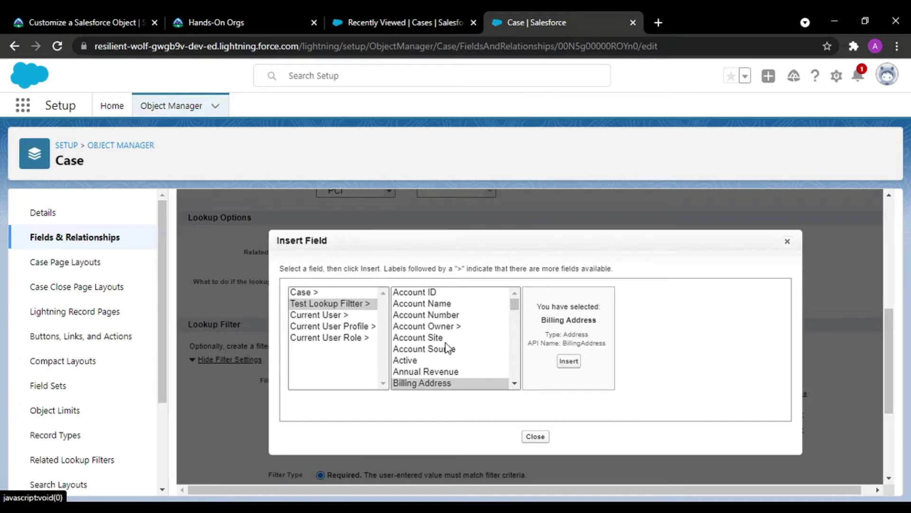
- Insert Billing City as the filter field and set the operator to equals
scroll(446, 347, down, 3)
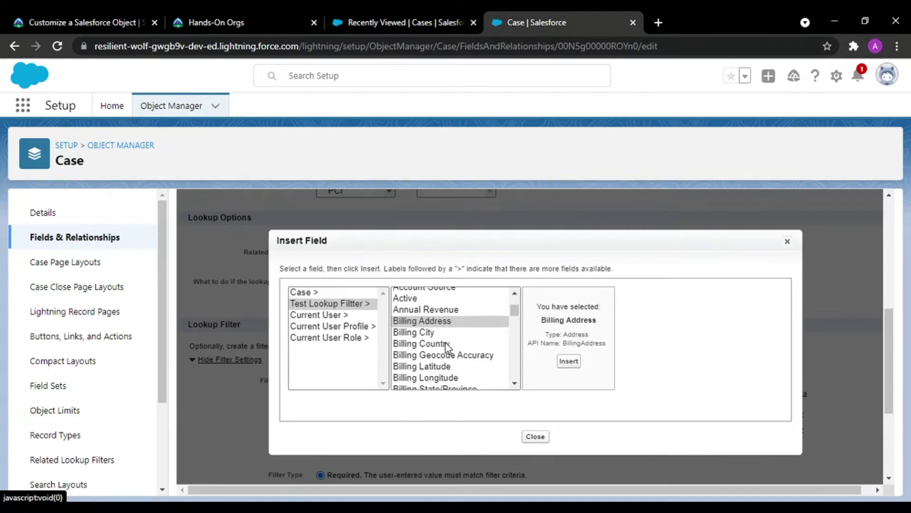
click(428, 331)
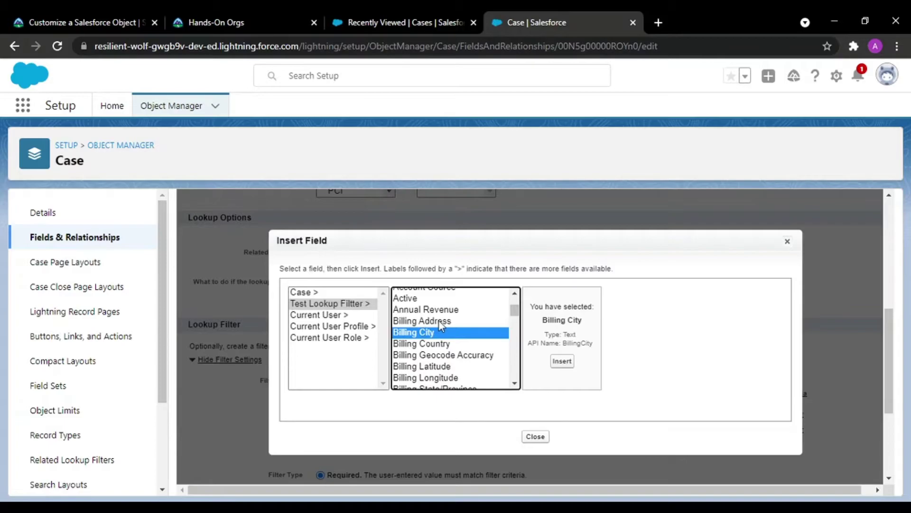
click(562, 361)
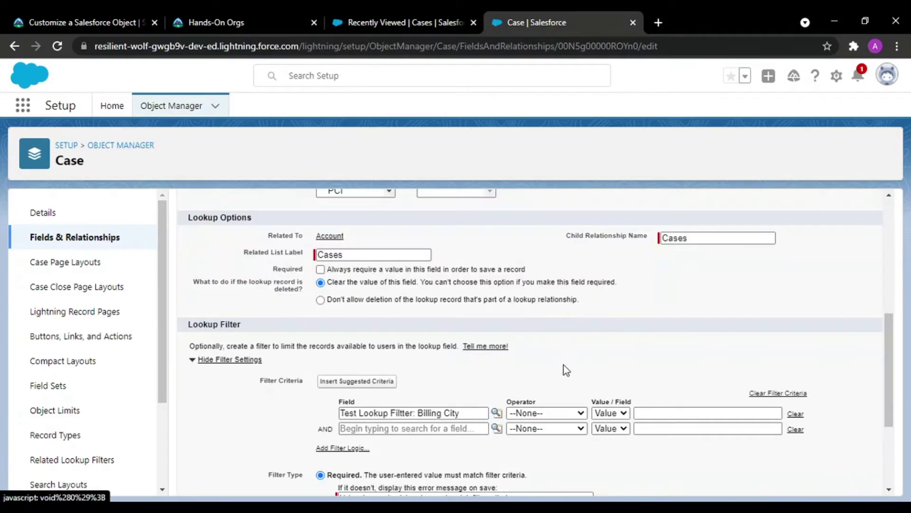
click(567, 413)
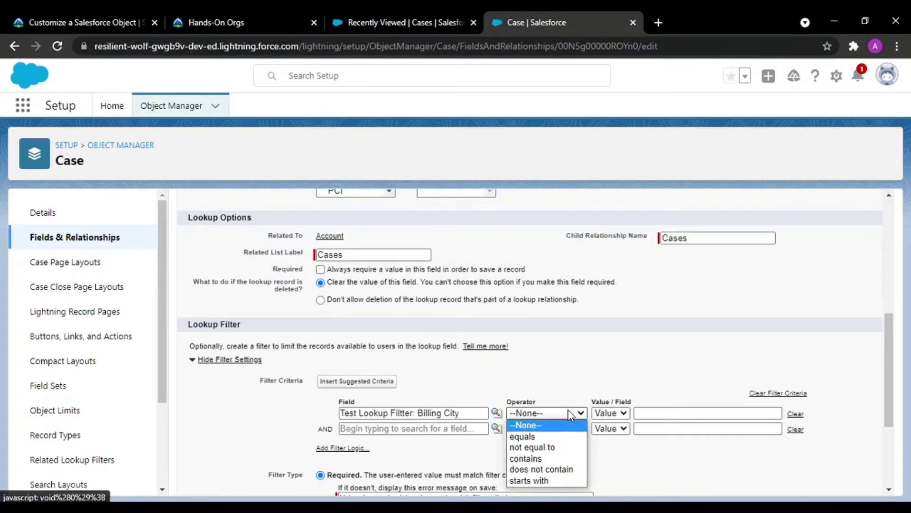
click(537, 436)
- Enter Chandigarh as the value, make the filter optional, and save
click(657, 413)
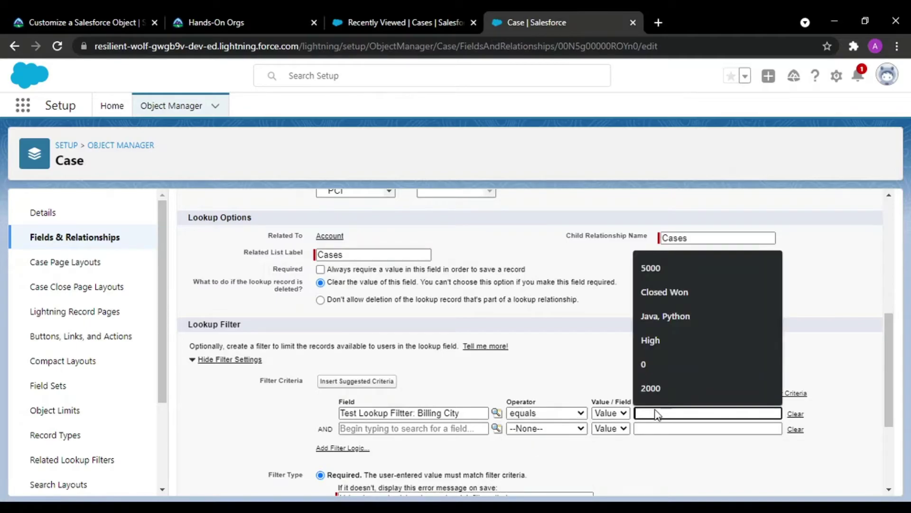
text(Char)
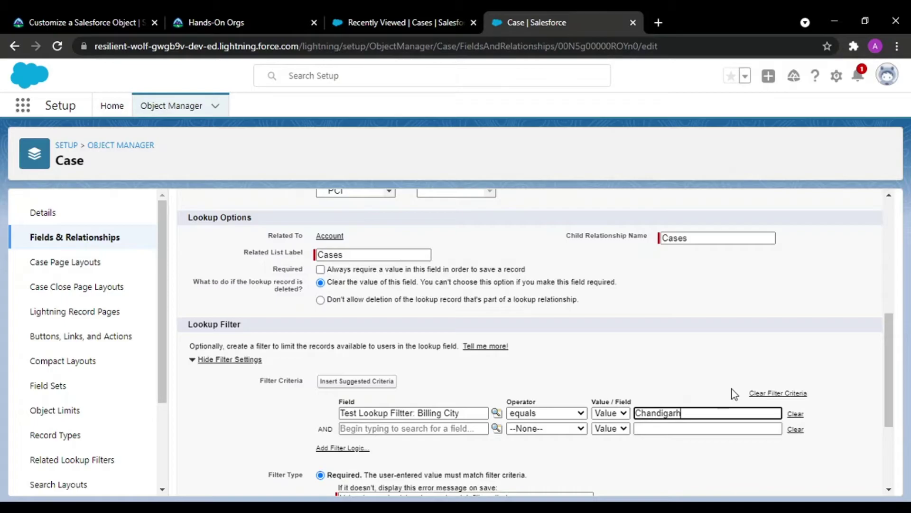
scroll(735, 394, down, 3)
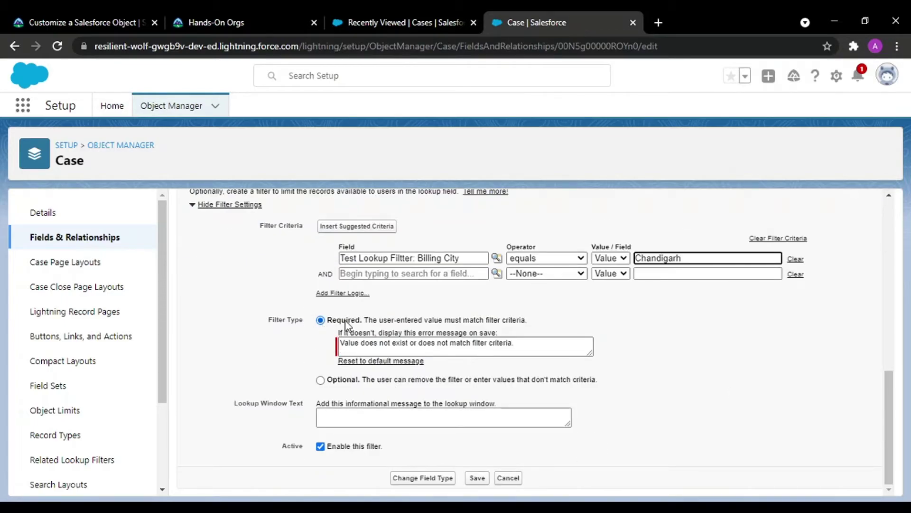
drag(344, 321, 401, 320)
click(402, 321)
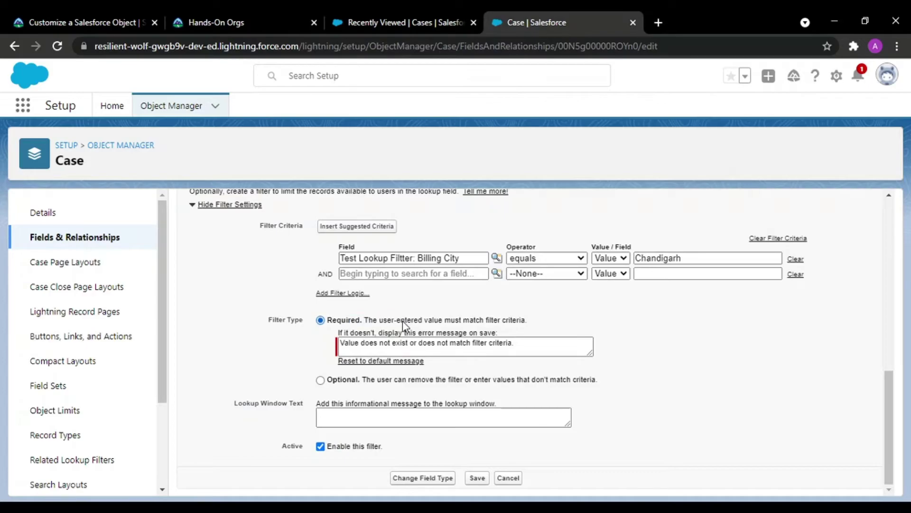
click(320, 380)
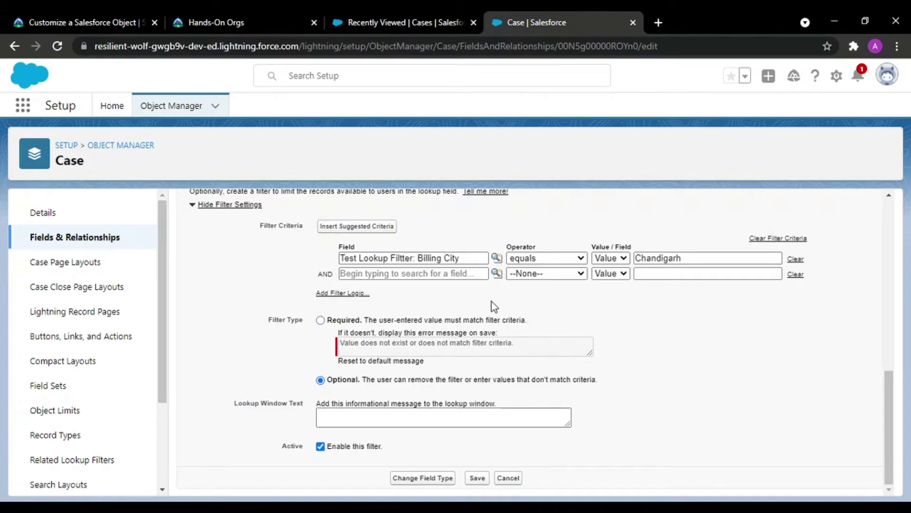
click(474, 478)
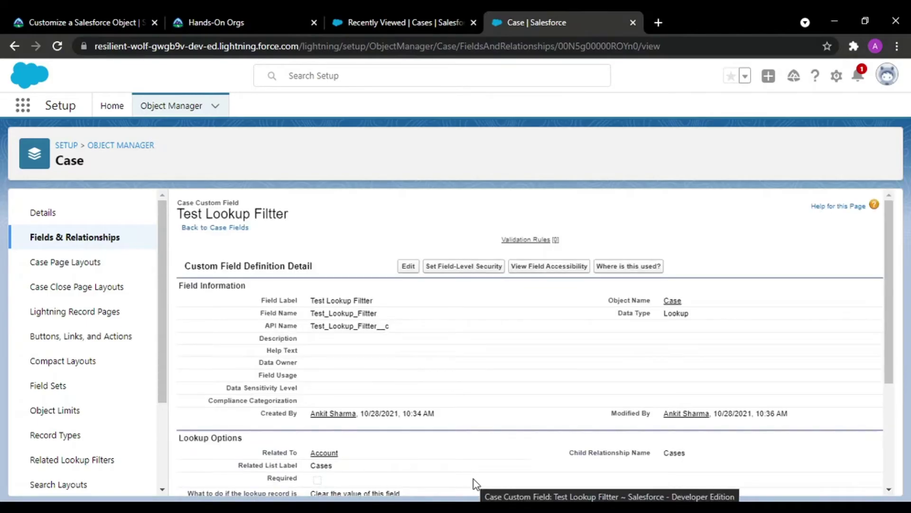
- Reload the Cases list and start a new case to test the filter
click(379, 19)
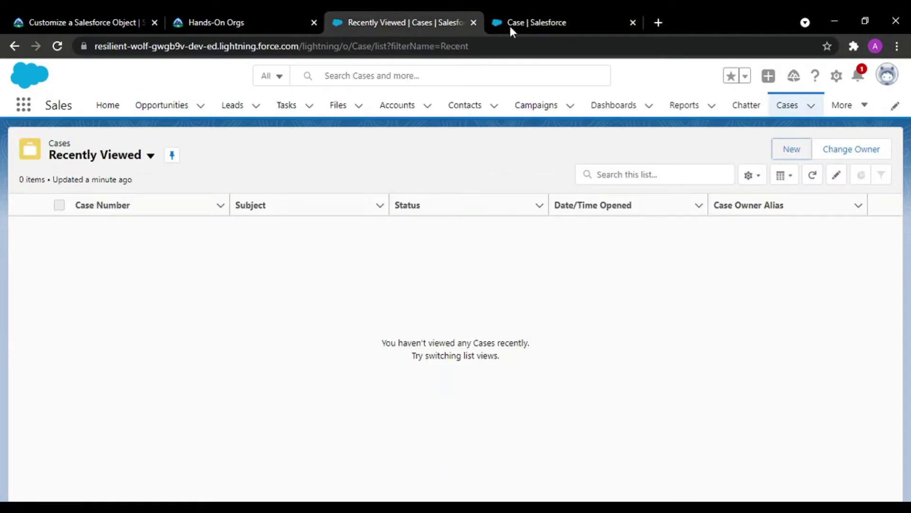
click(58, 46)
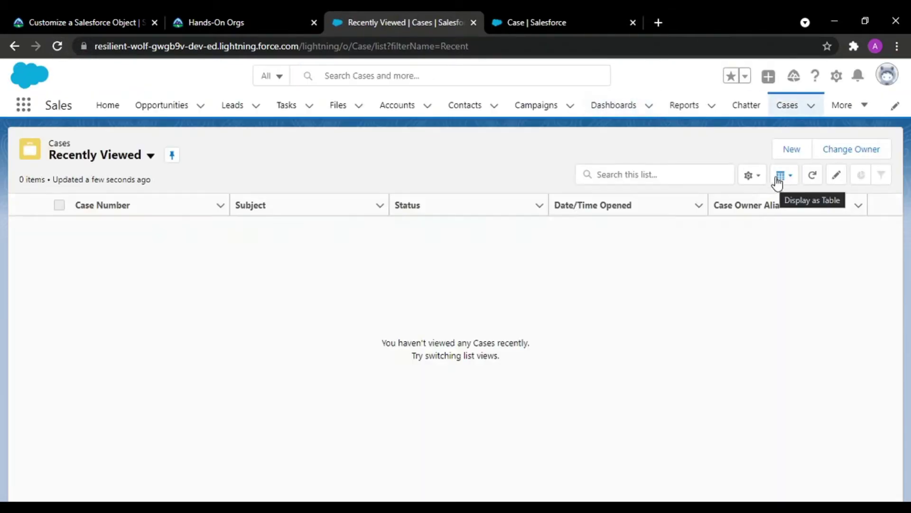
click(791, 150)
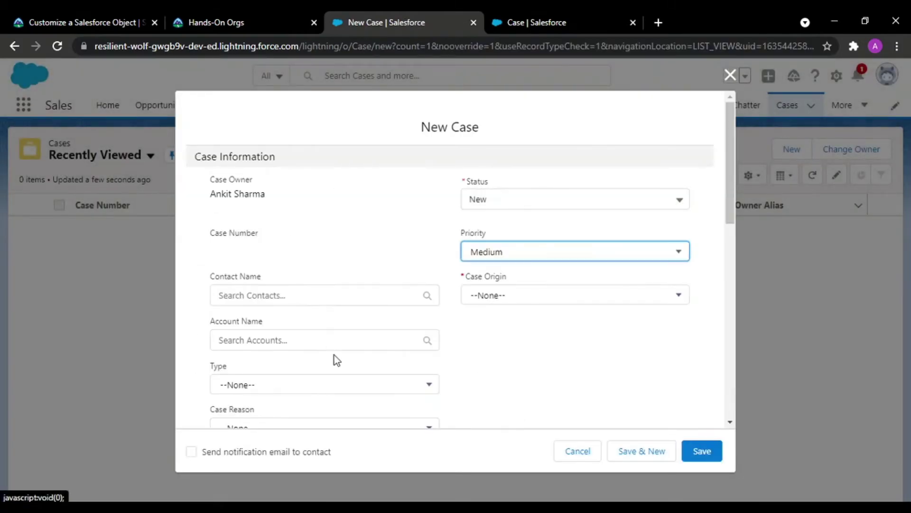
- Check the Test Lookup Filter suggestions, still all three accounts, then close the New Case form
scroll(335, 355, down, 4)
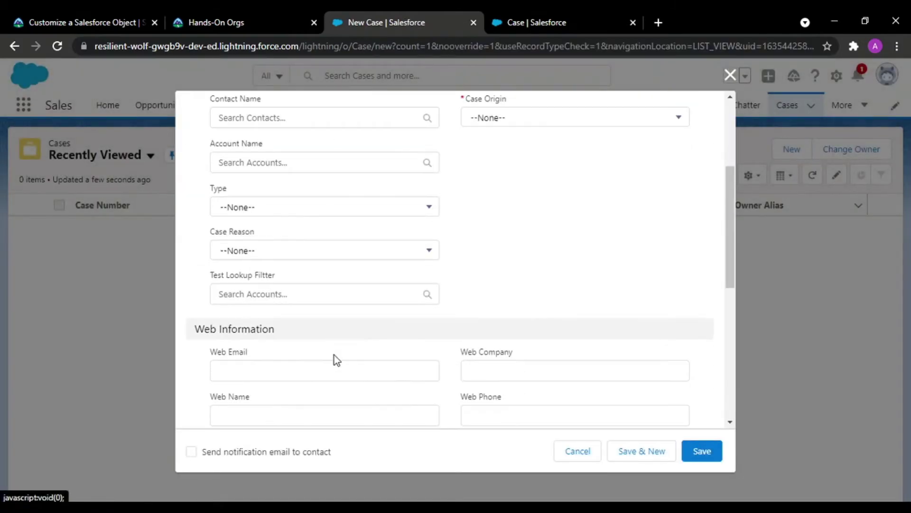
click(314, 291)
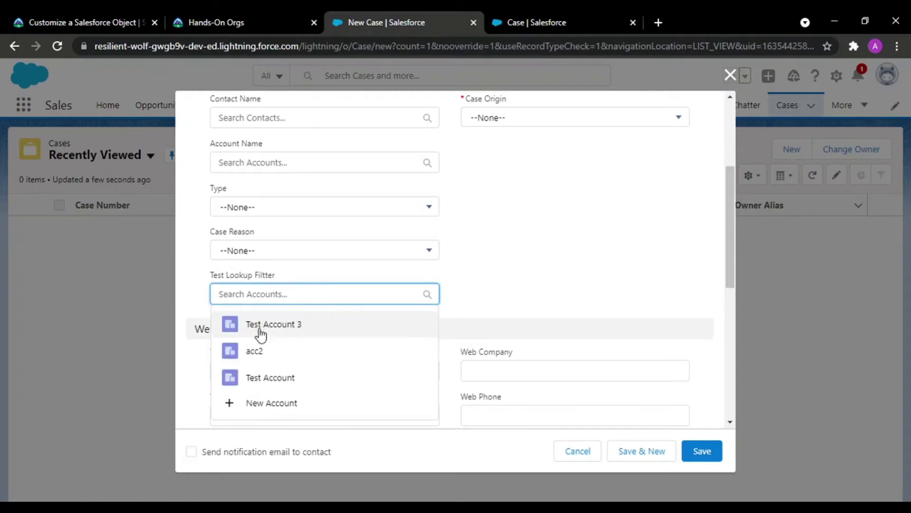
click(545, 225)
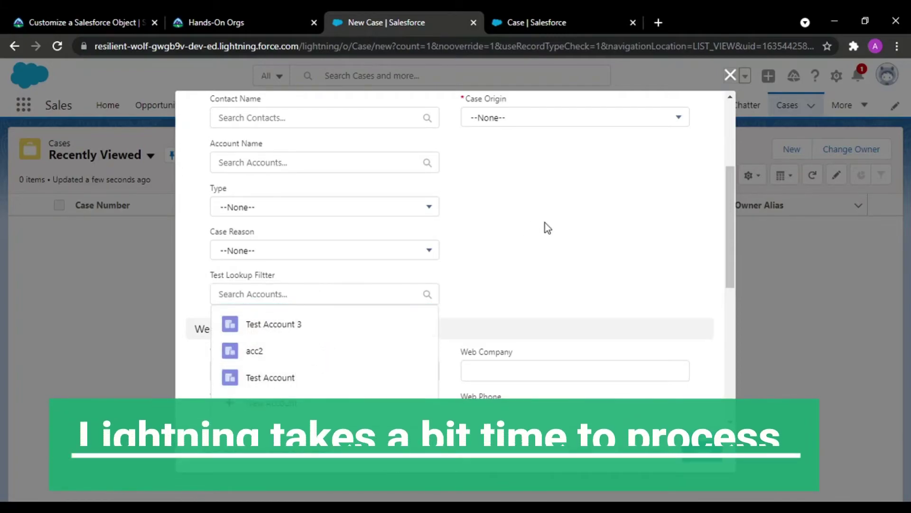
click(289, 294)
click(517, 194)
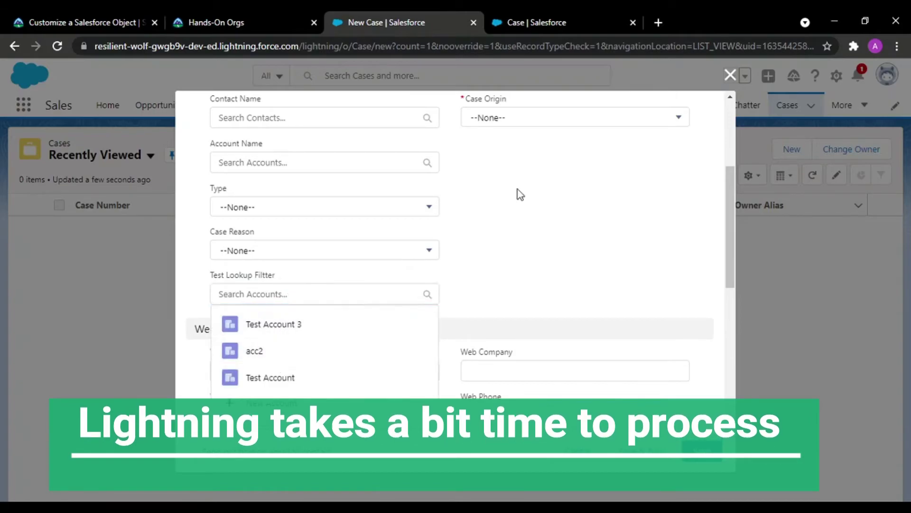
click(356, 295)
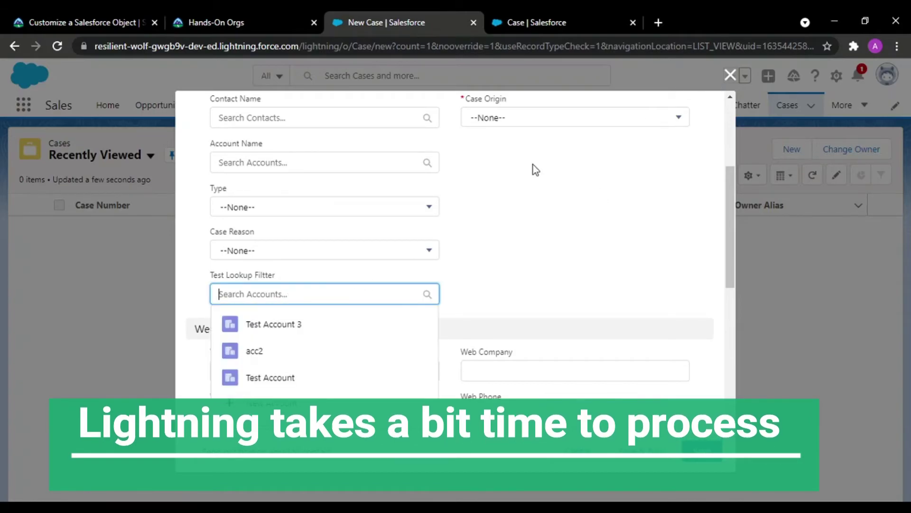
click(730, 75)
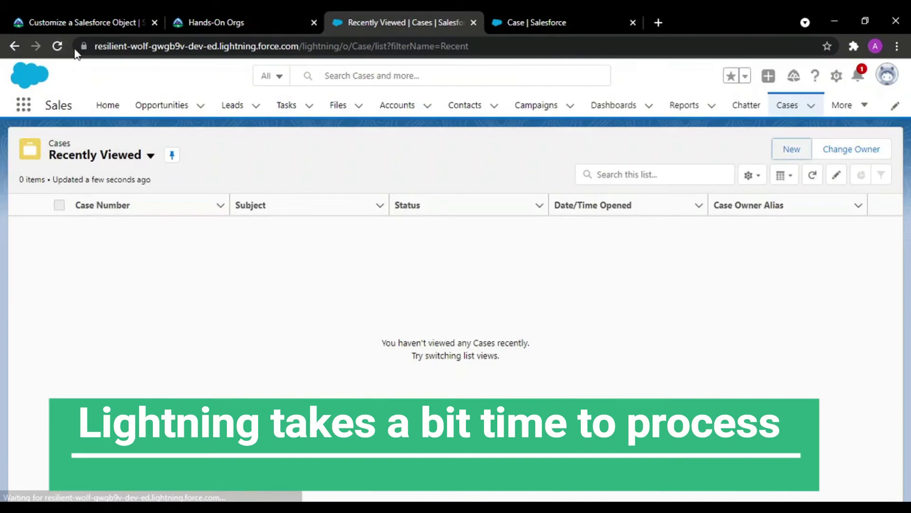
click(57, 45)
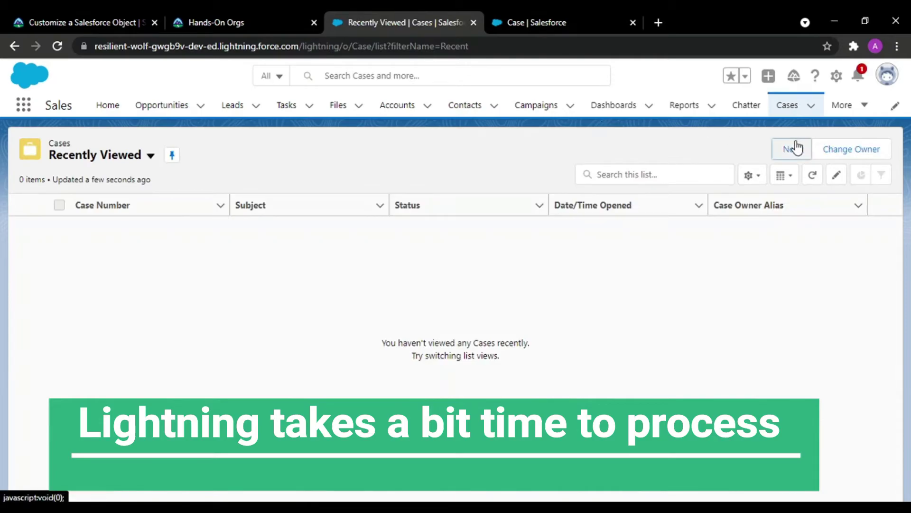
click(792, 149)
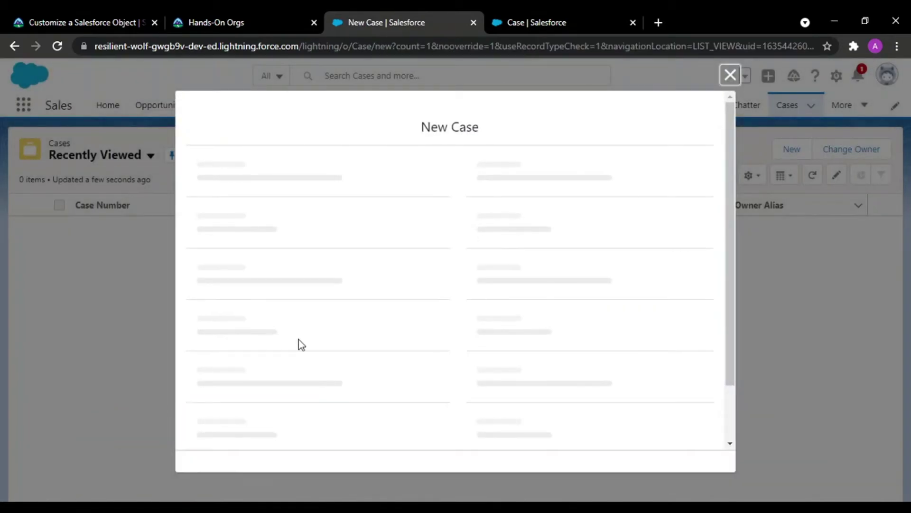
click(299, 340)
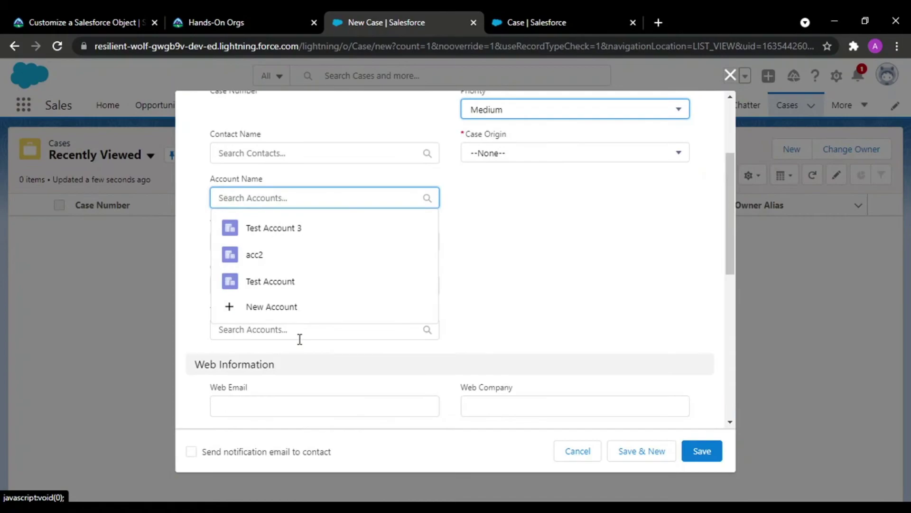
click(613, 282)
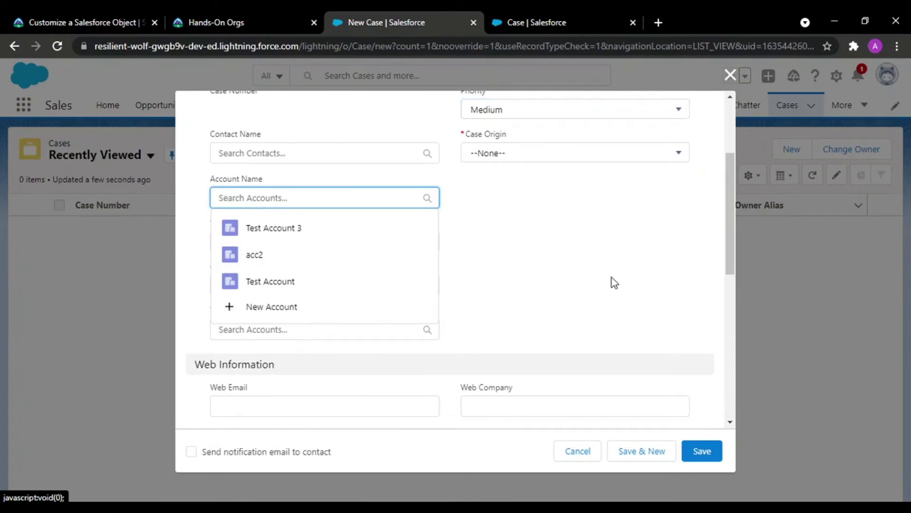
click(375, 321)
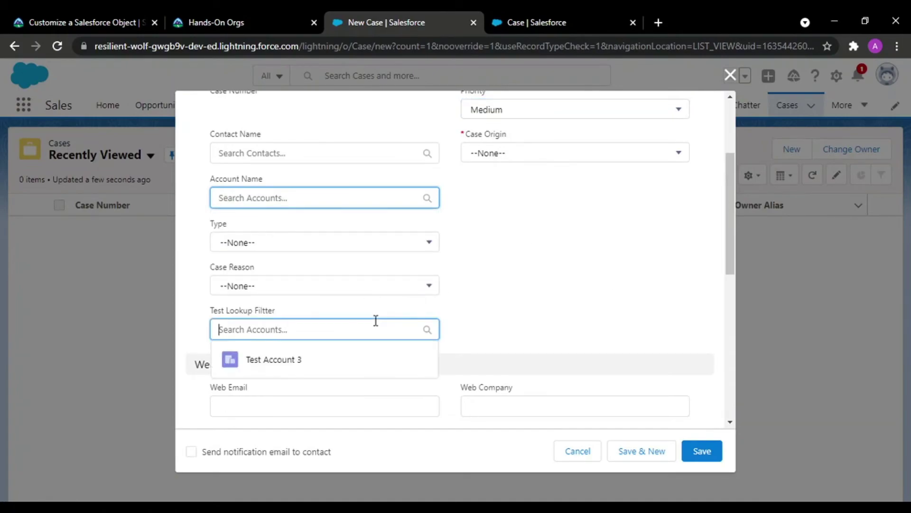
click(503, 315)
scroll(502, 315, down, 3)
scroll(431, 218, up, 1)
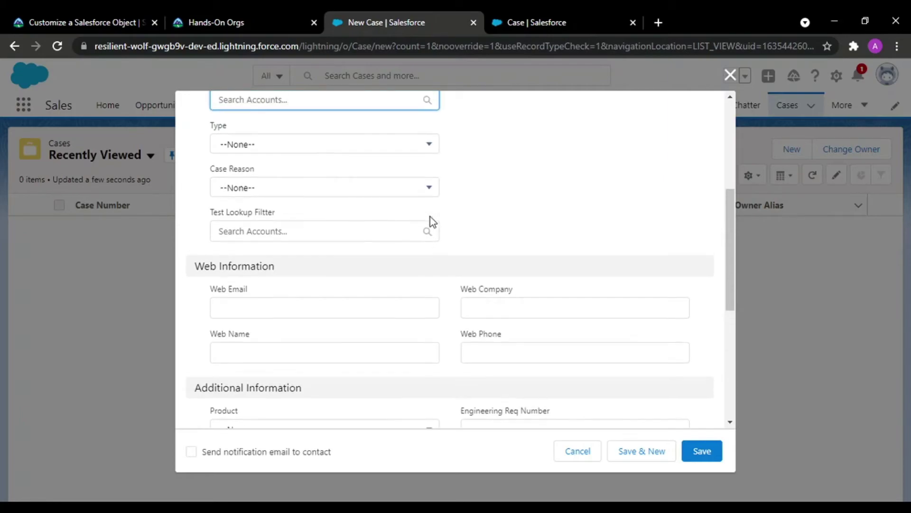
click(310, 233)
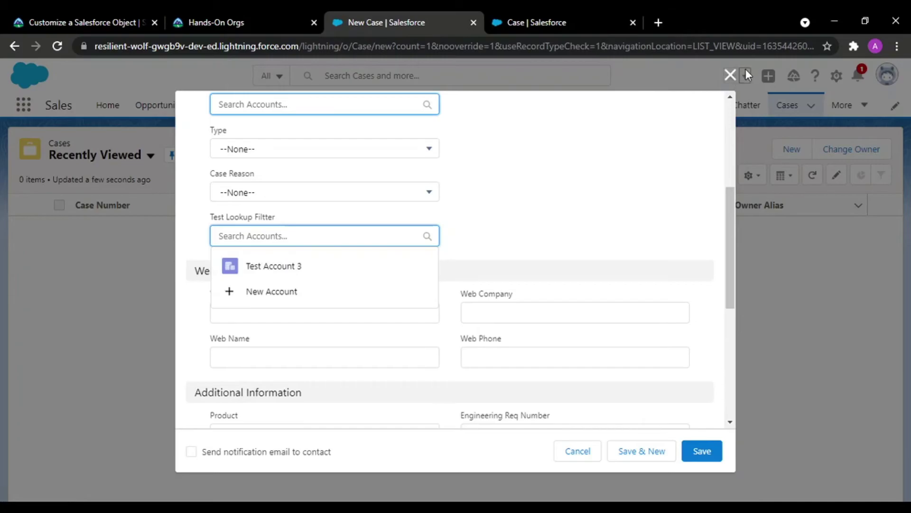
click(731, 75)
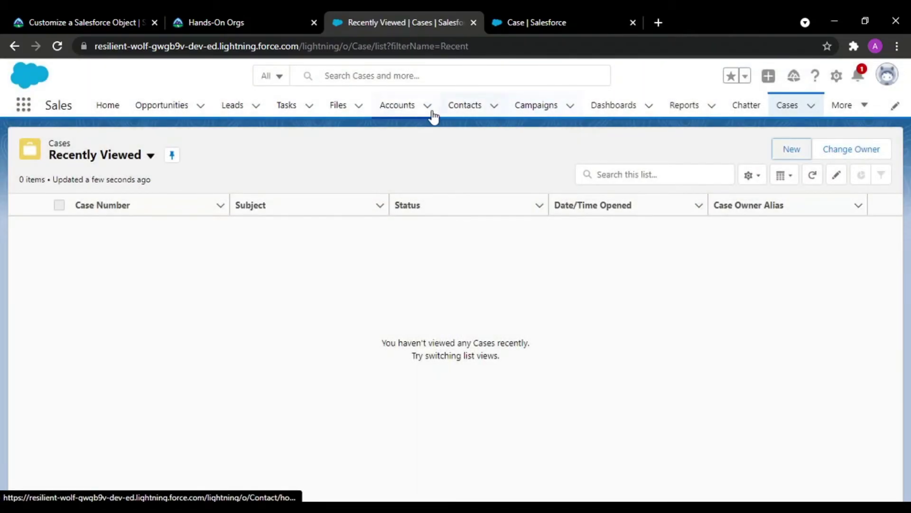
- Create the account 'test 4' with billing city Chandigarh and save it
click(401, 113)
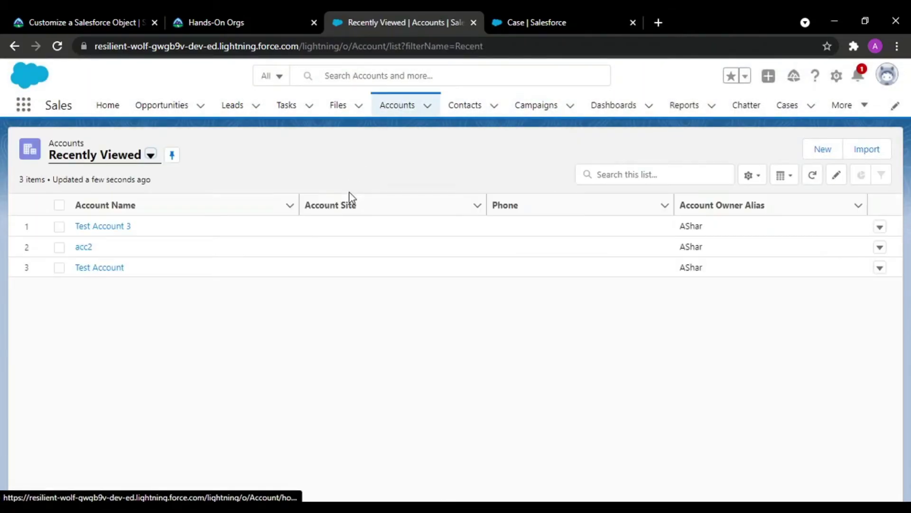
click(824, 150)
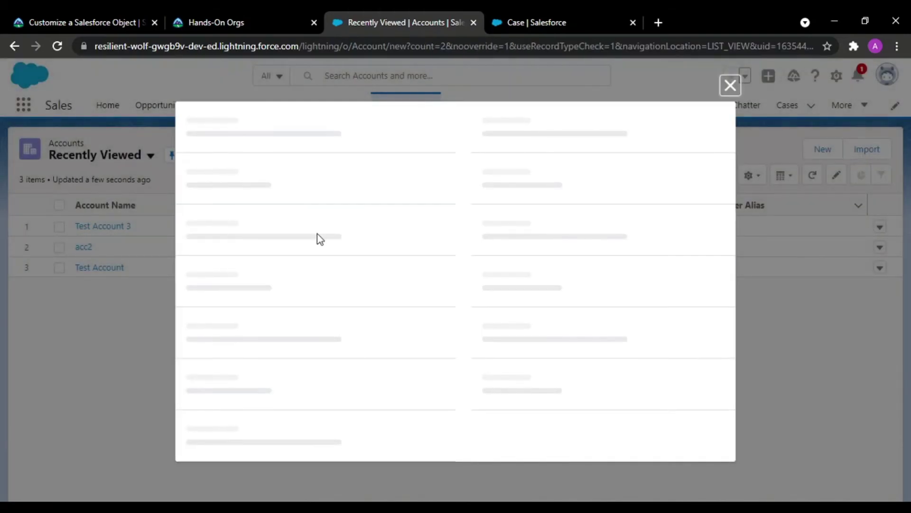
click(318, 233)
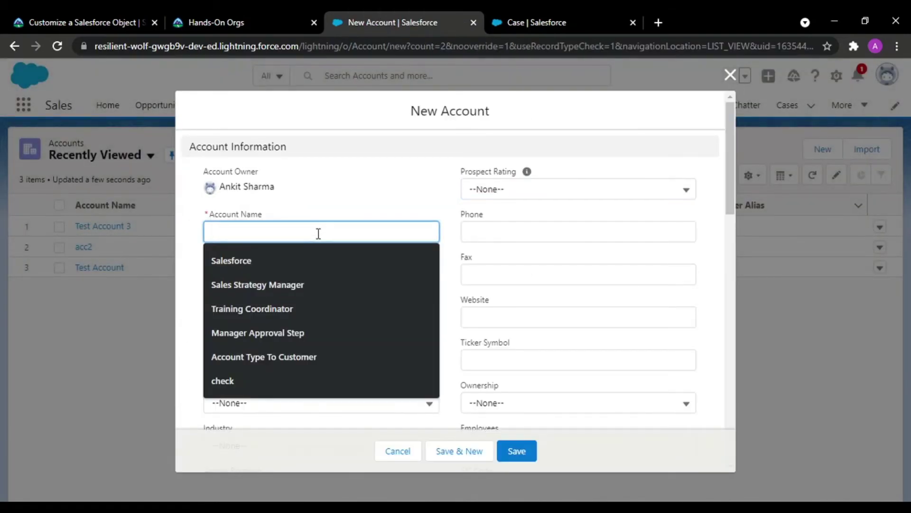
text(test 4)
scroll(319, 233, down, 10)
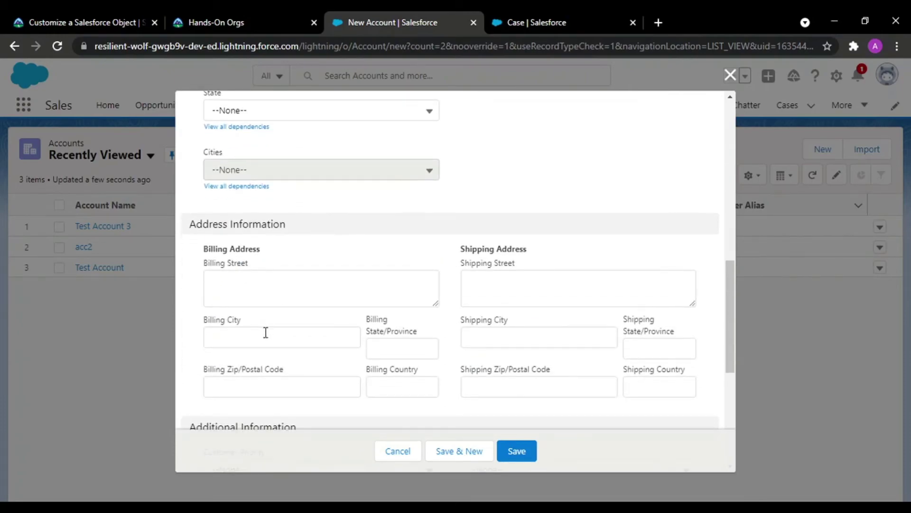
click(259, 343)
text(c)
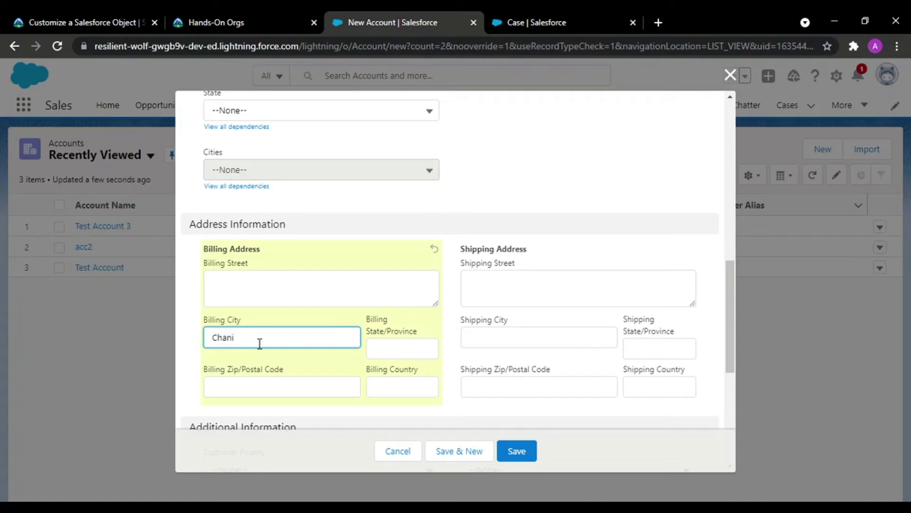
click(517, 449)
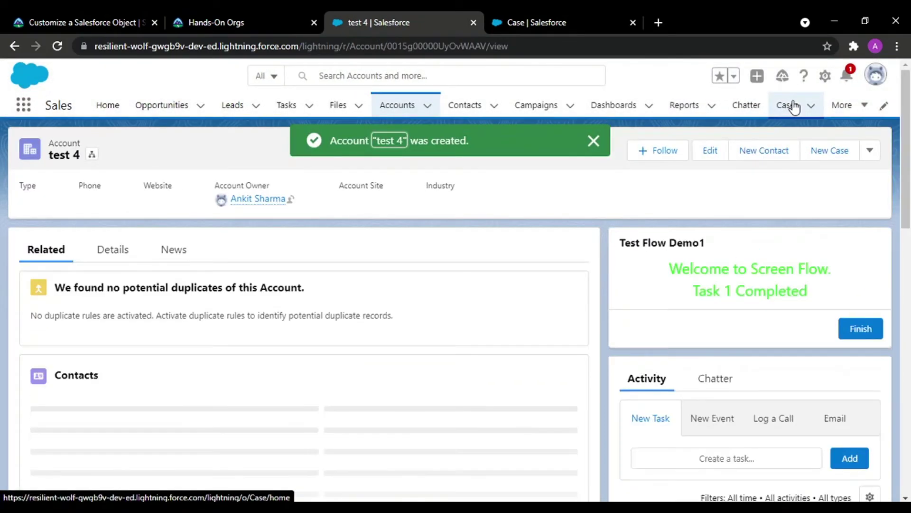
- Open a New Case form and check whether the Test Lookup Filter offers test 4
click(788, 106)
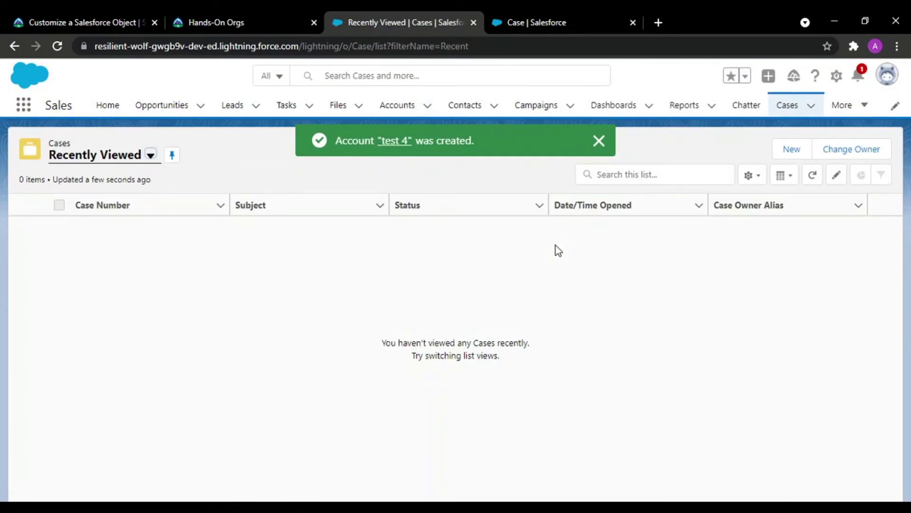
click(793, 149)
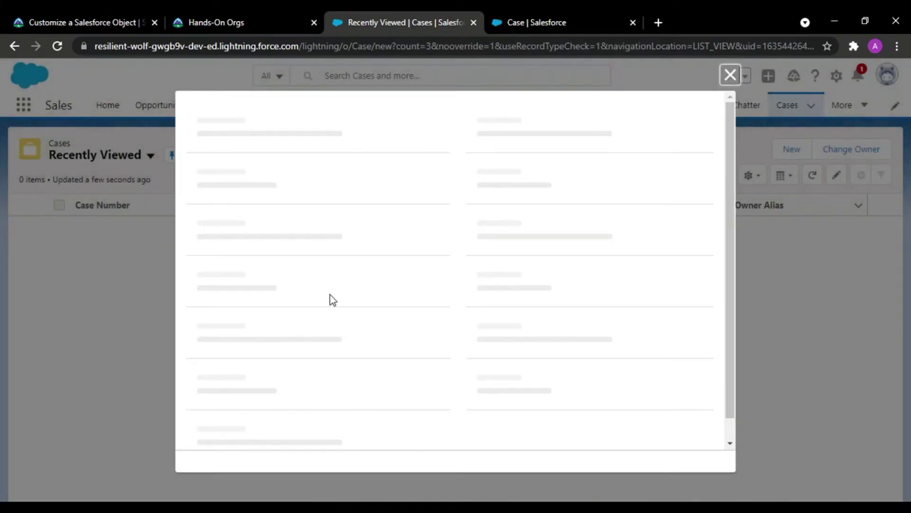
scroll(332, 295, down, 3)
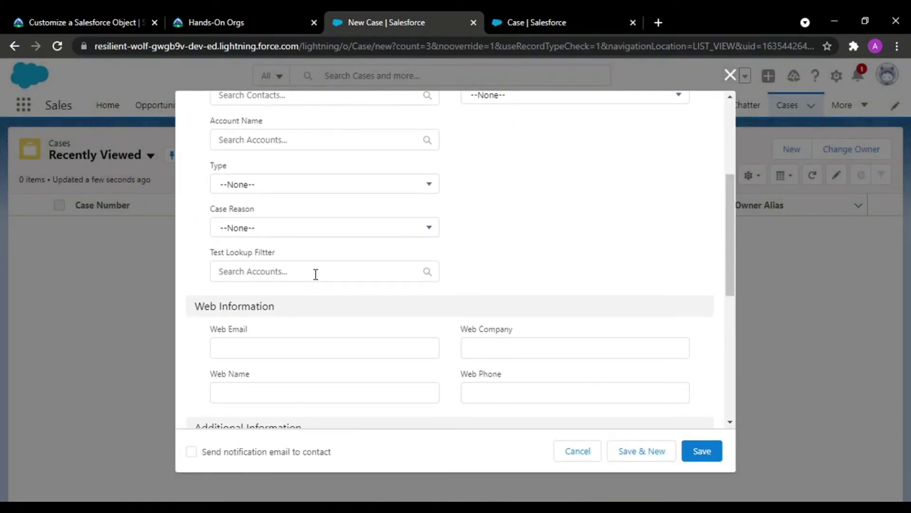
click(316, 275)
click(567, 193)
- Reload the form and confirm the lookup offers test 4 and Test Account 3
click(56, 48)
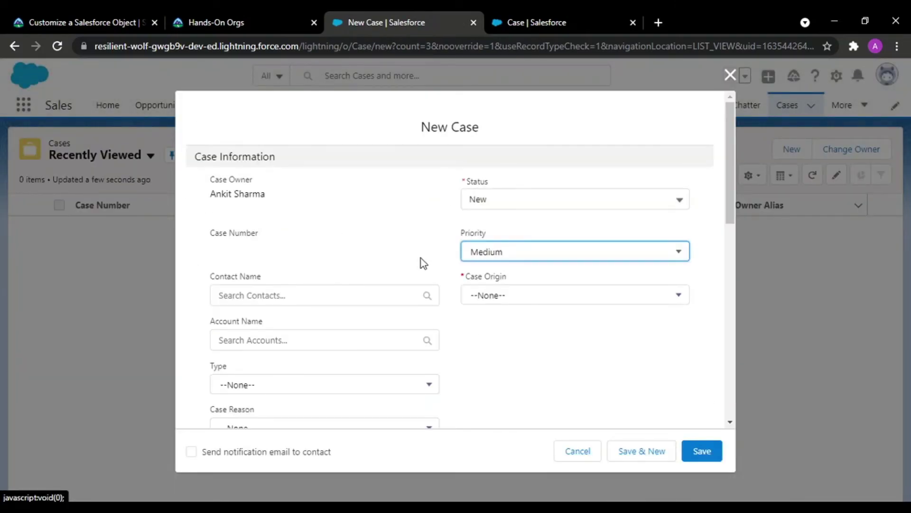
scroll(422, 262, down, 3)
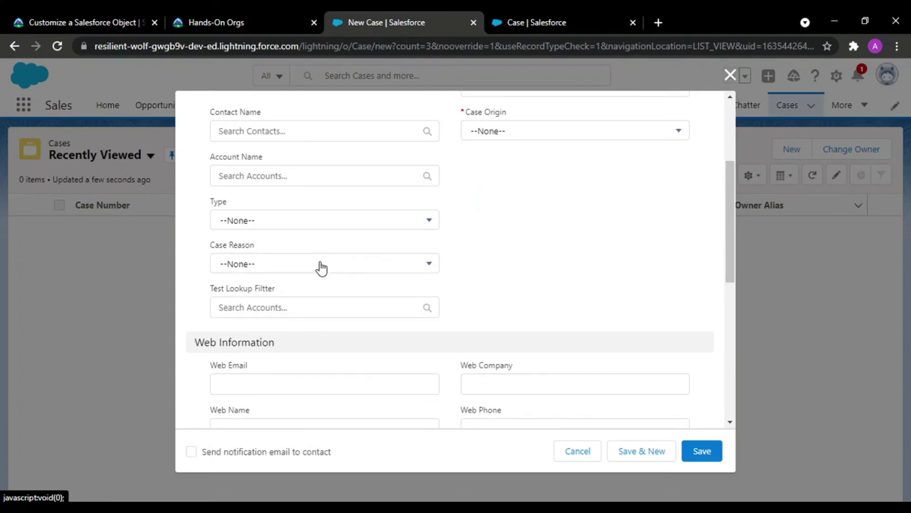
click(277, 304)
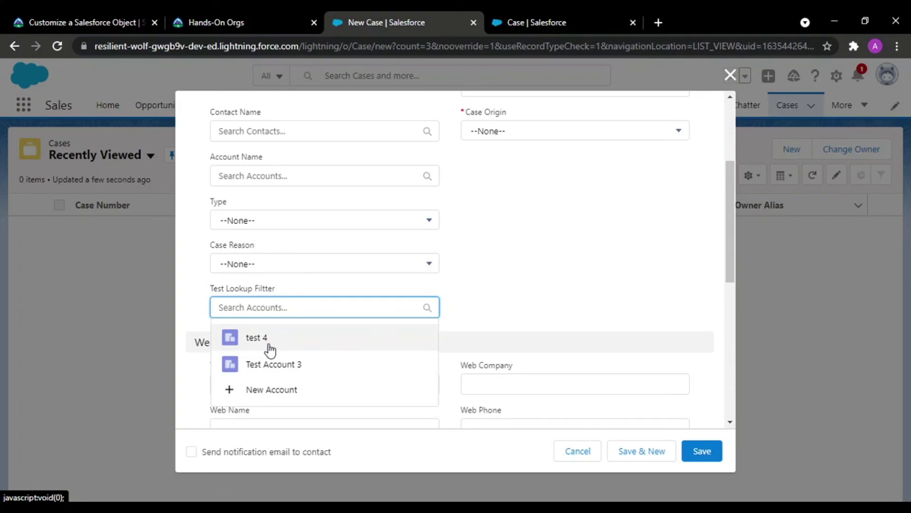
click(435, 309)
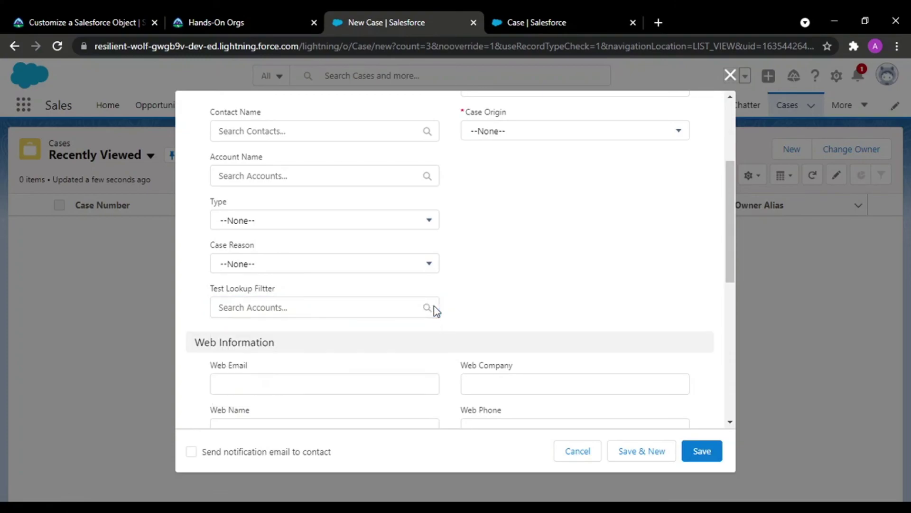
- Open the Test Lookup Filtter dropdown showing only test 4 and Test Account 3
click(250, 306)
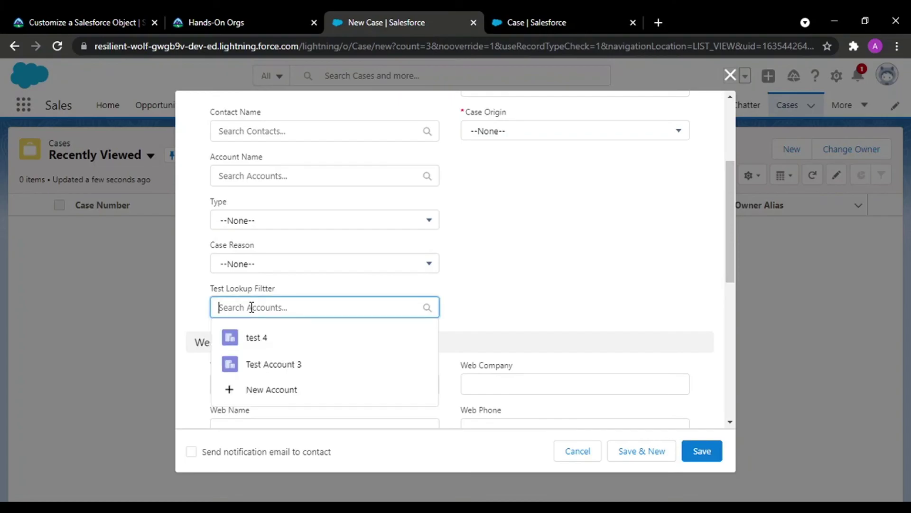